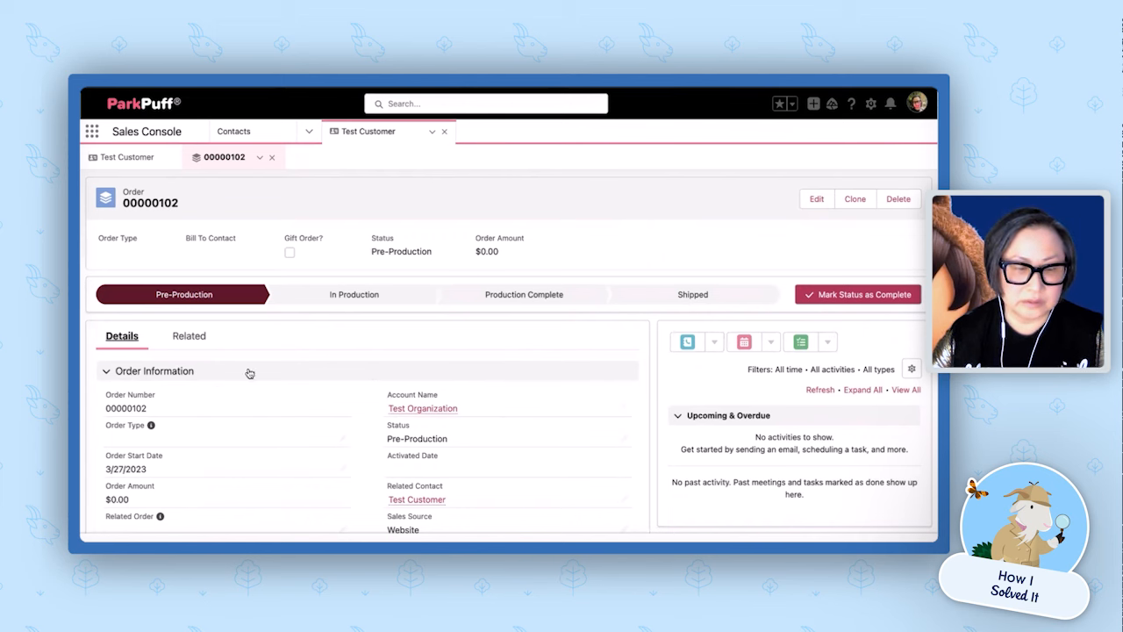
Select the product Face Mask (Adults) for addition to the open order and proceed to its line details
click(197, 342)
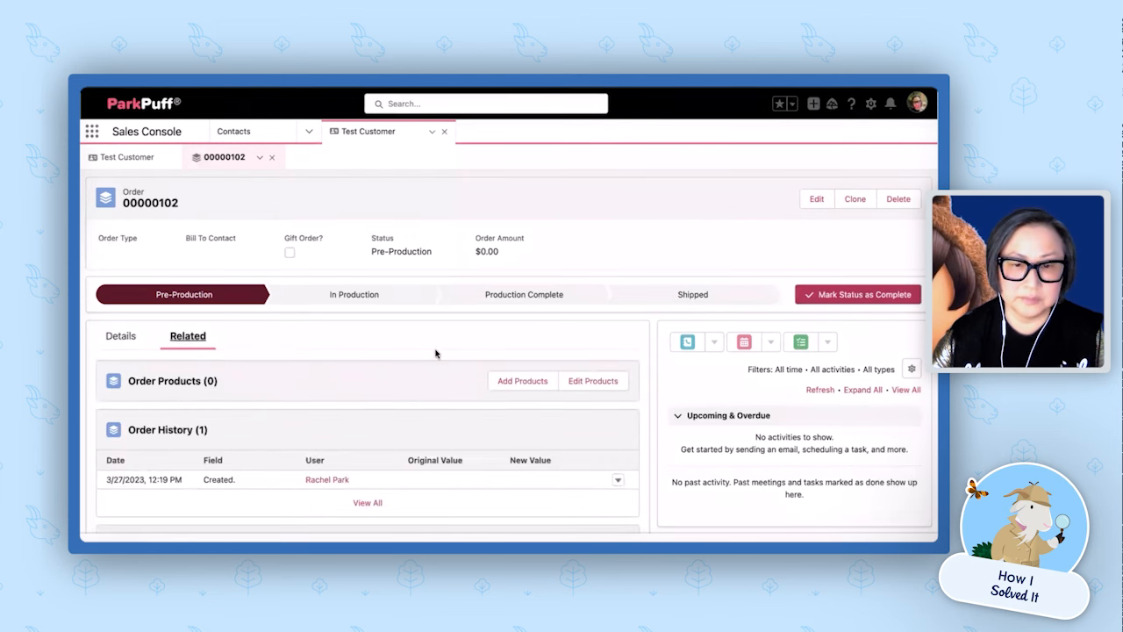
click(518, 381)
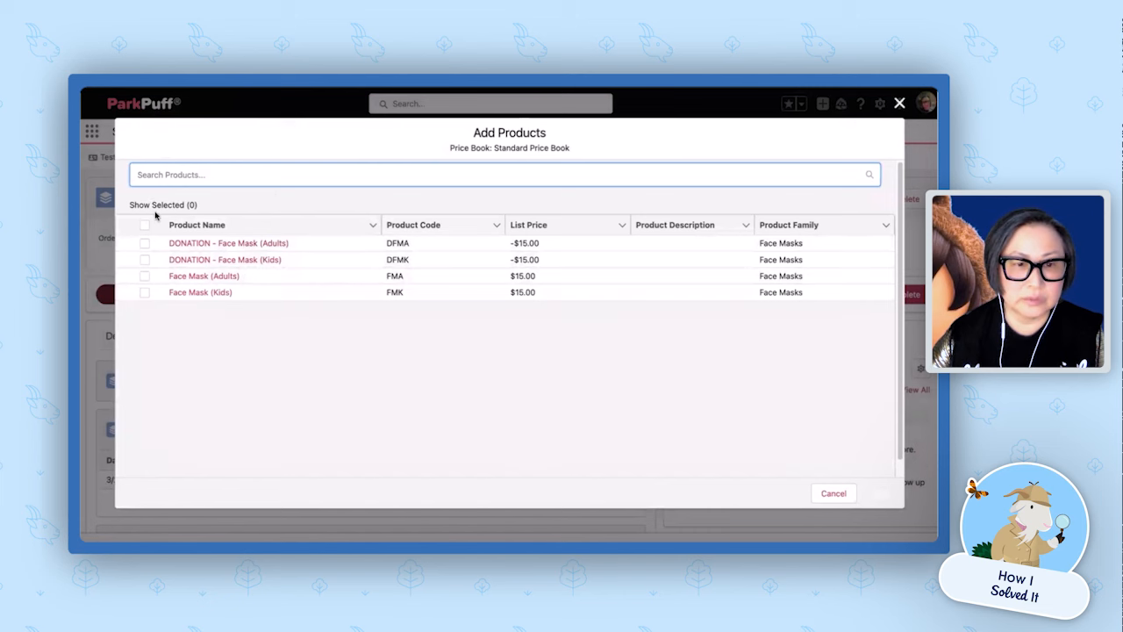
click(145, 278)
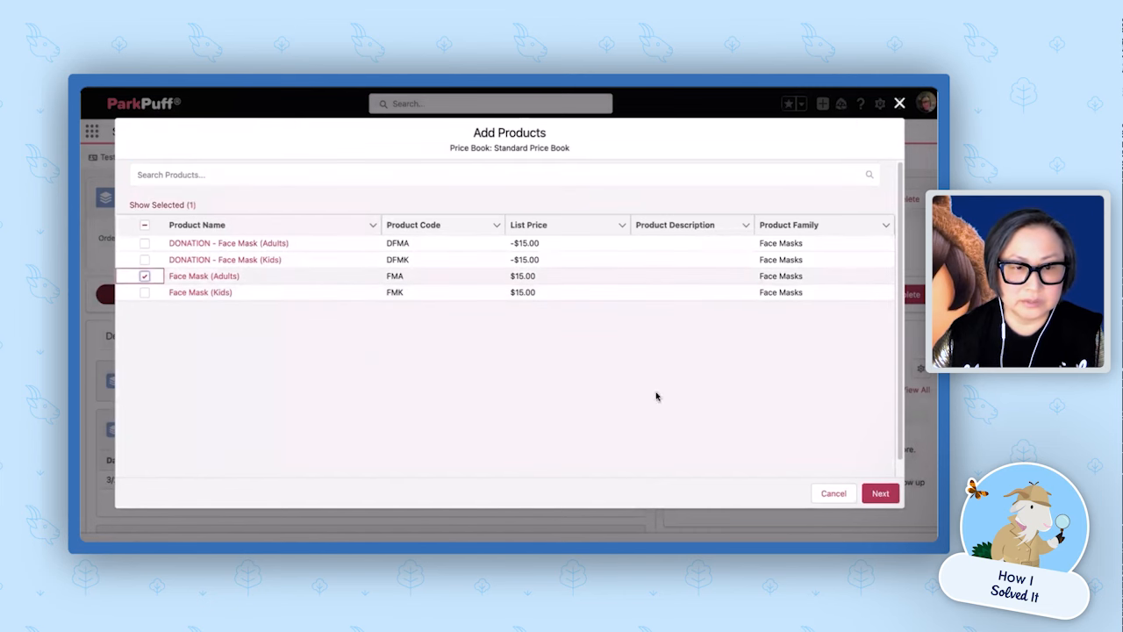
click(873, 496)
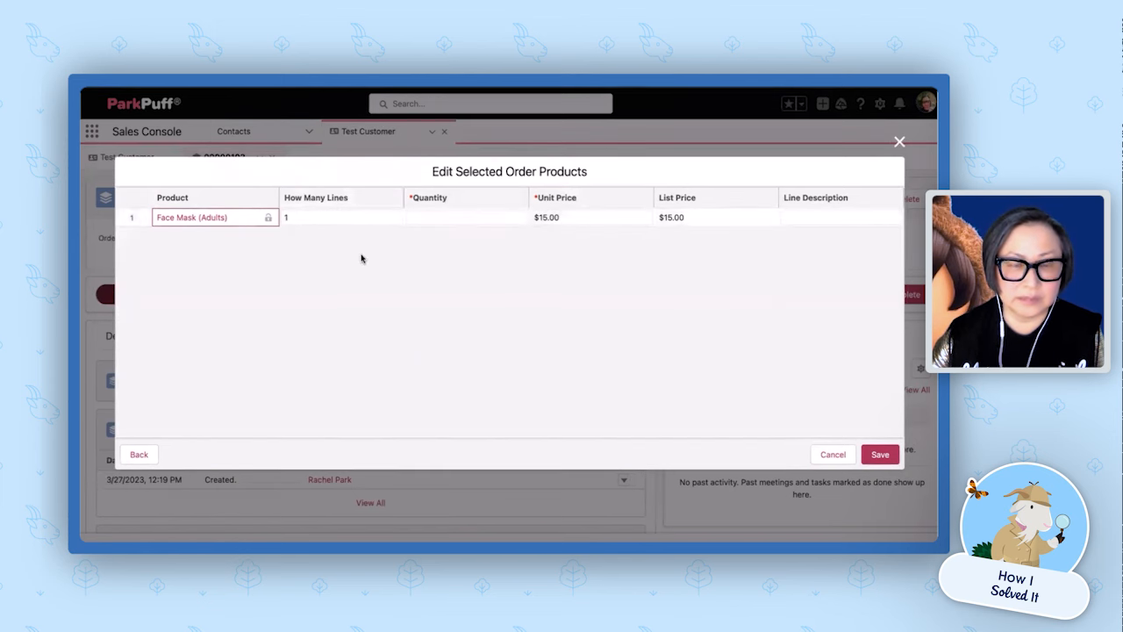
Set How Many Lines to 2 and Quantity to 1 for Face Mask (Adults) and save the order products
click(319, 219)
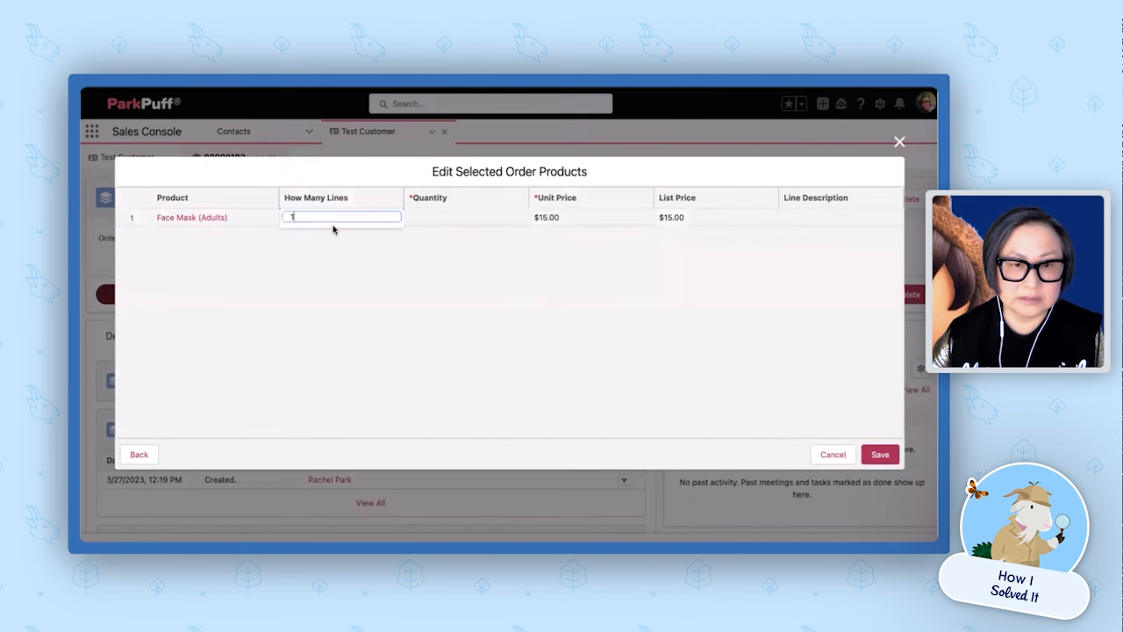
key(BackSpace)
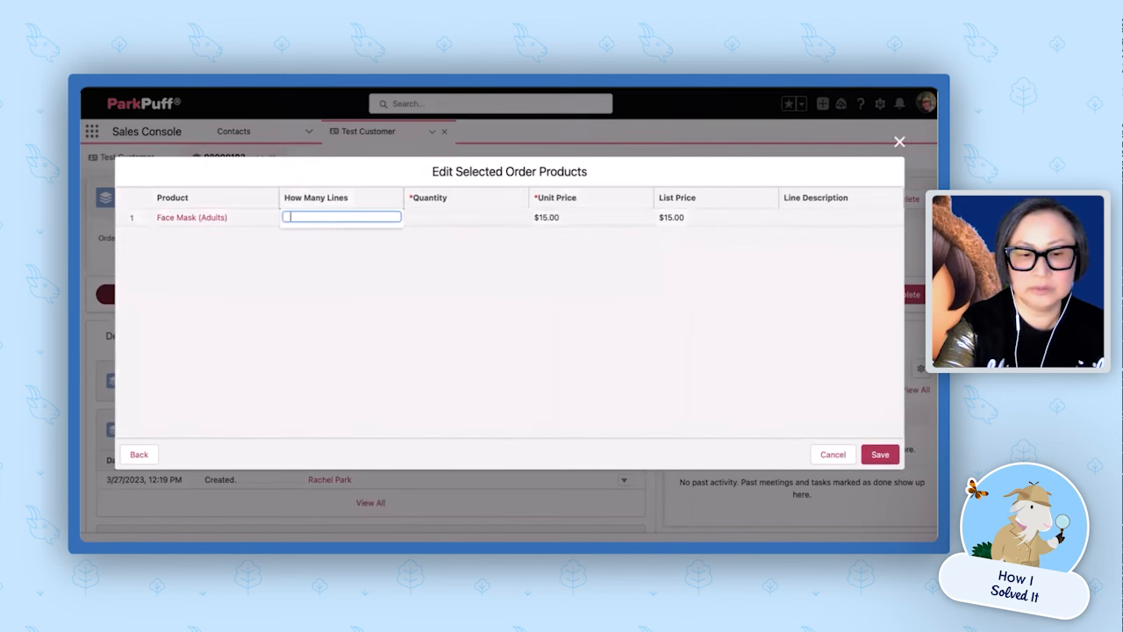
click(439, 218)
text(1)
click(472, 331)
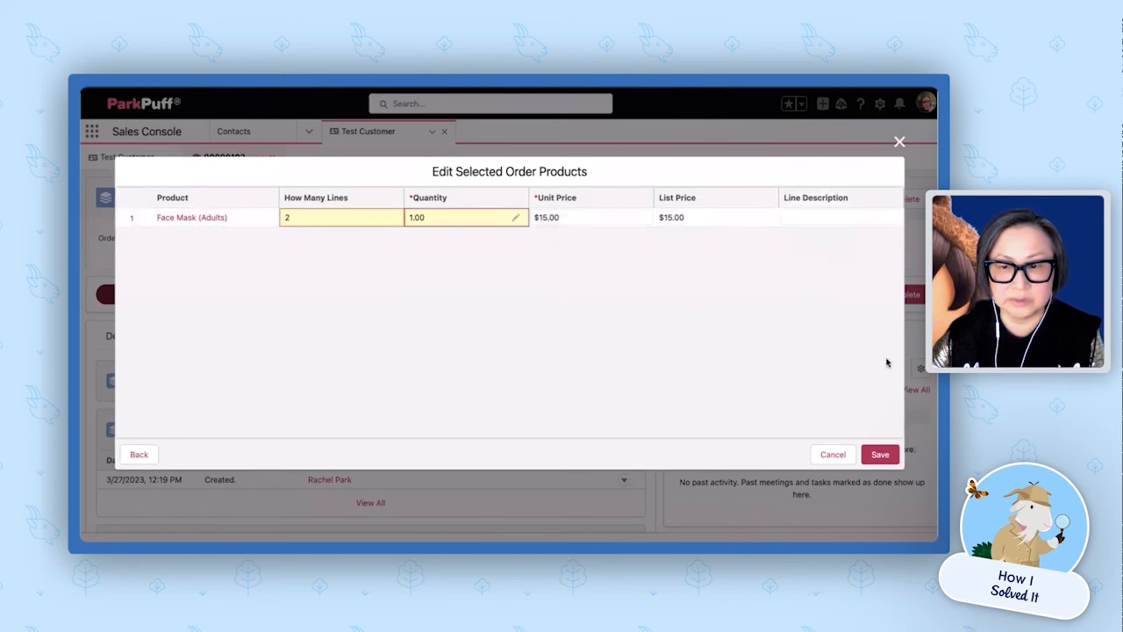
click(882, 456)
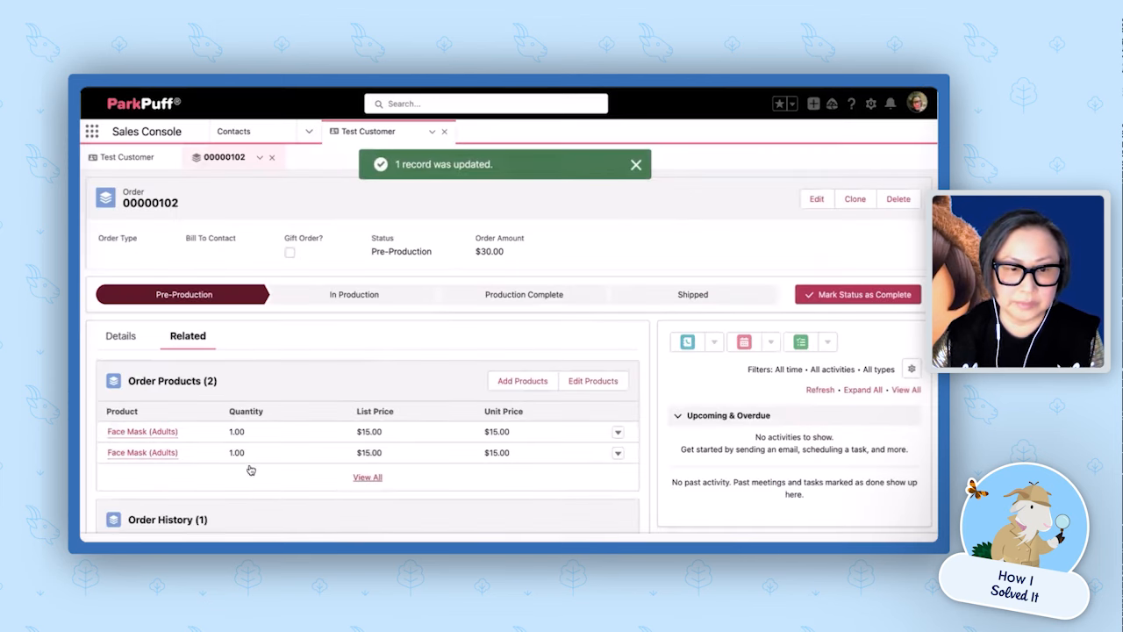
In the order's full product list, give the first Face Mask (Adults) line the description "Black Solid / Red Dot" and save it
click(366, 477)
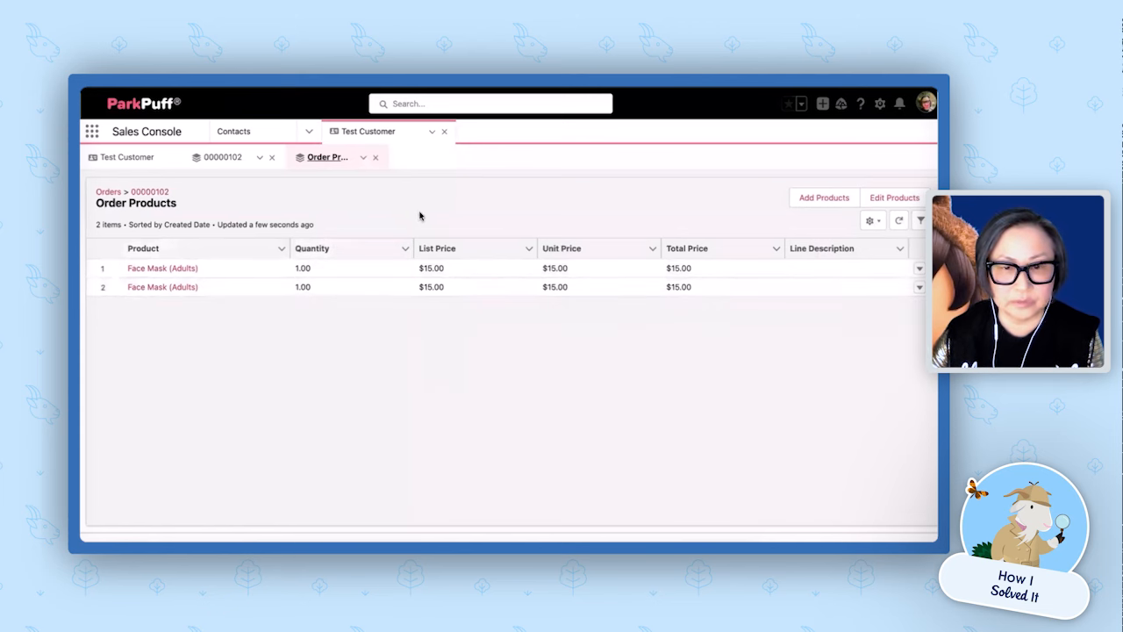
click(920, 270)
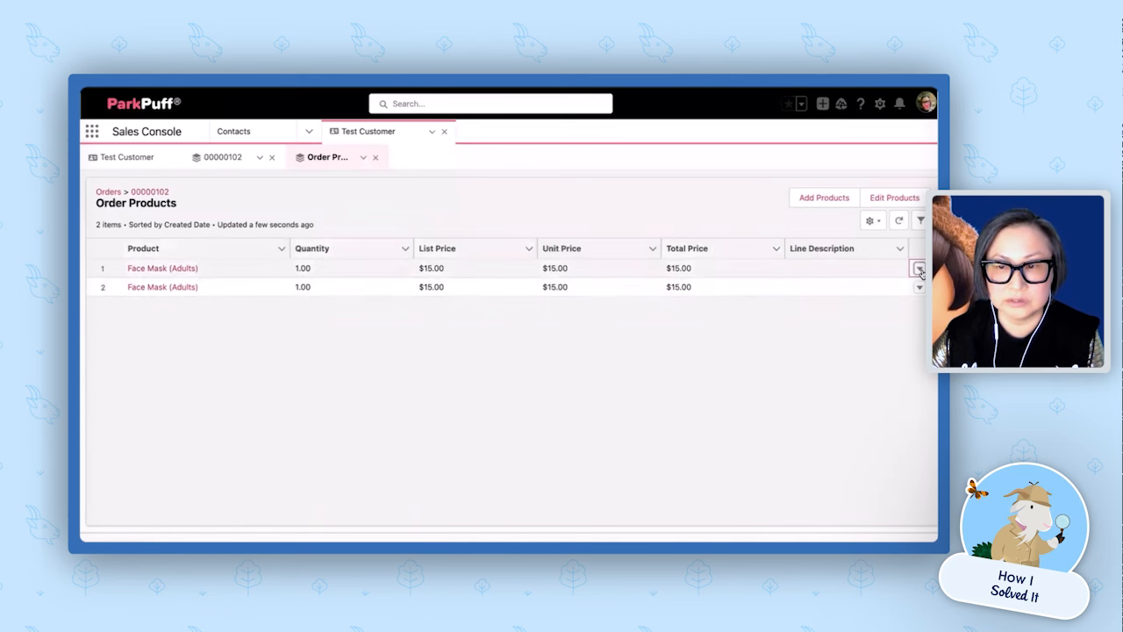
click(879, 313)
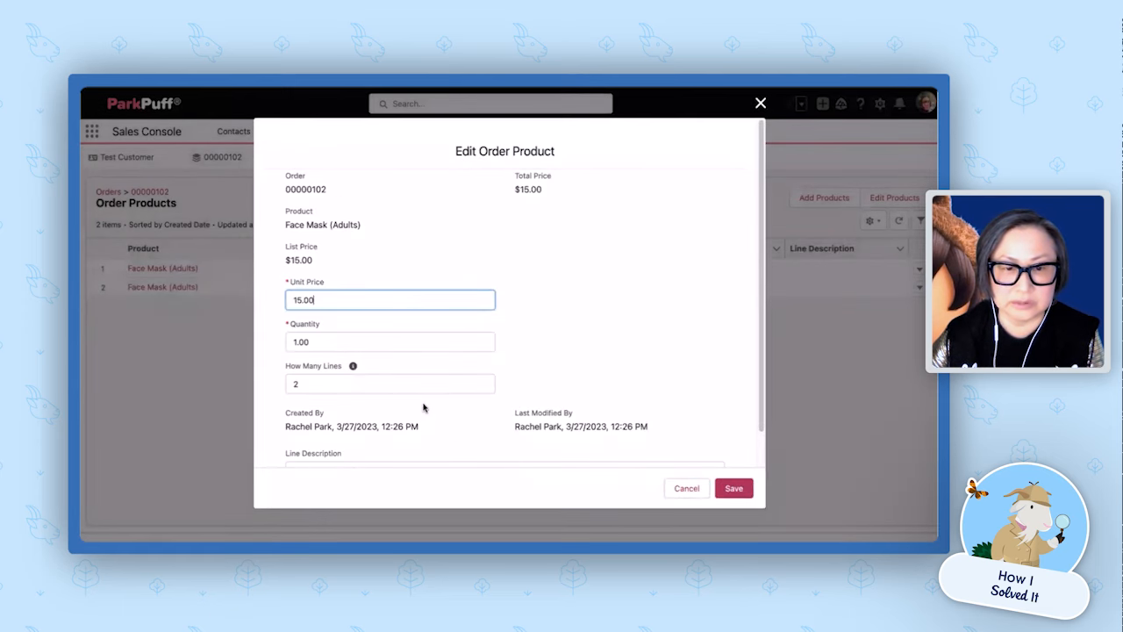
click(294, 386)
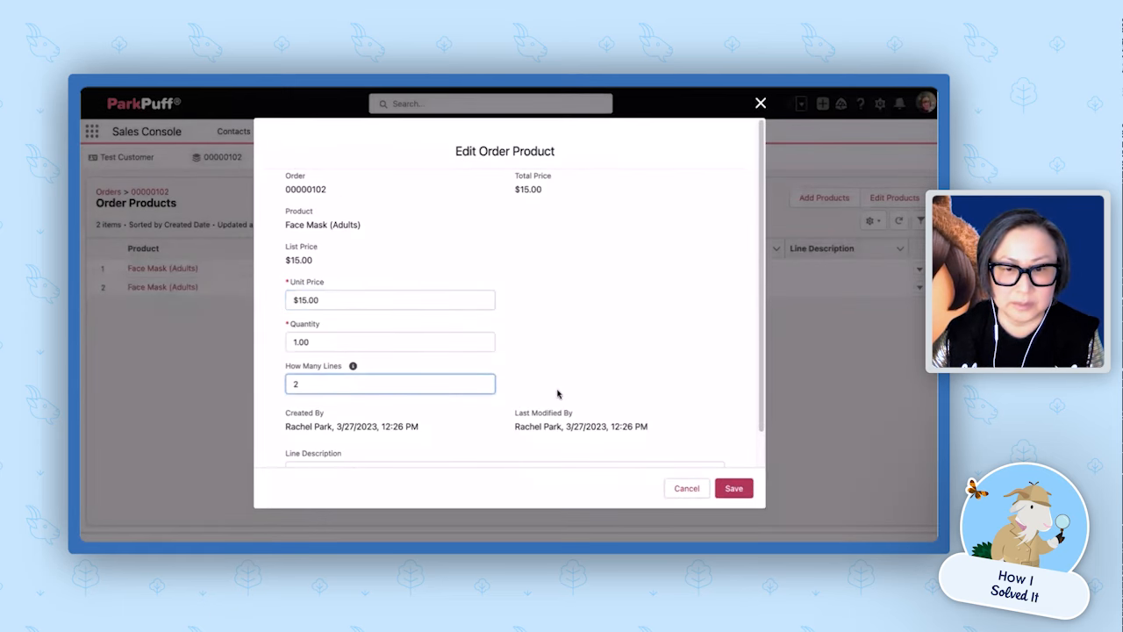
scroll(617, 386, down, 1)
click(495, 437)
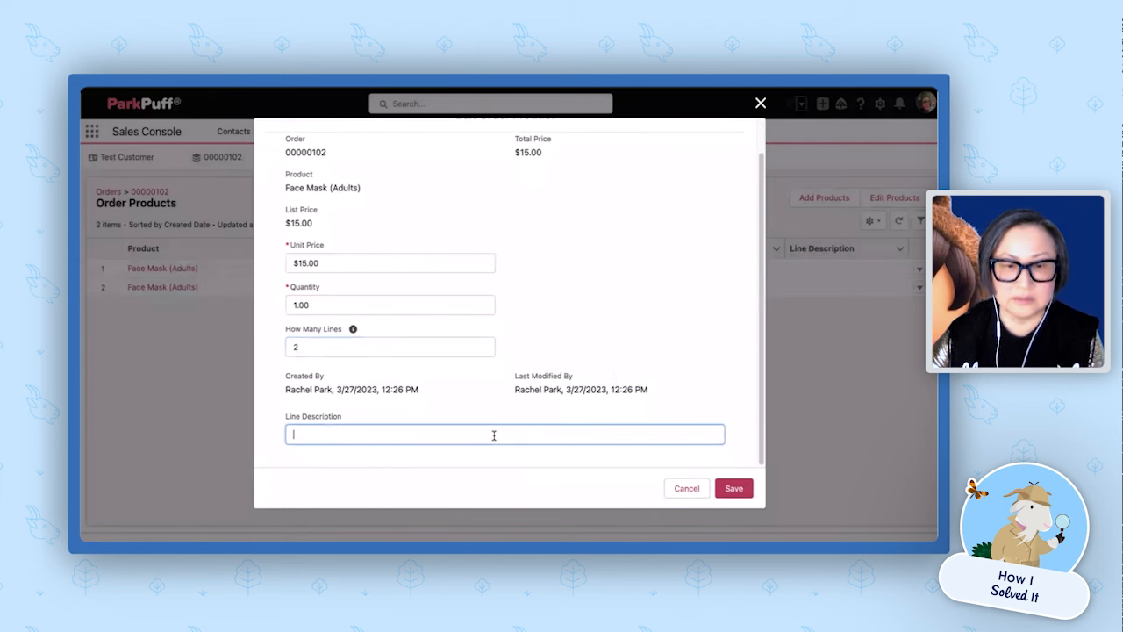
text(Black Solid / Red Dot)
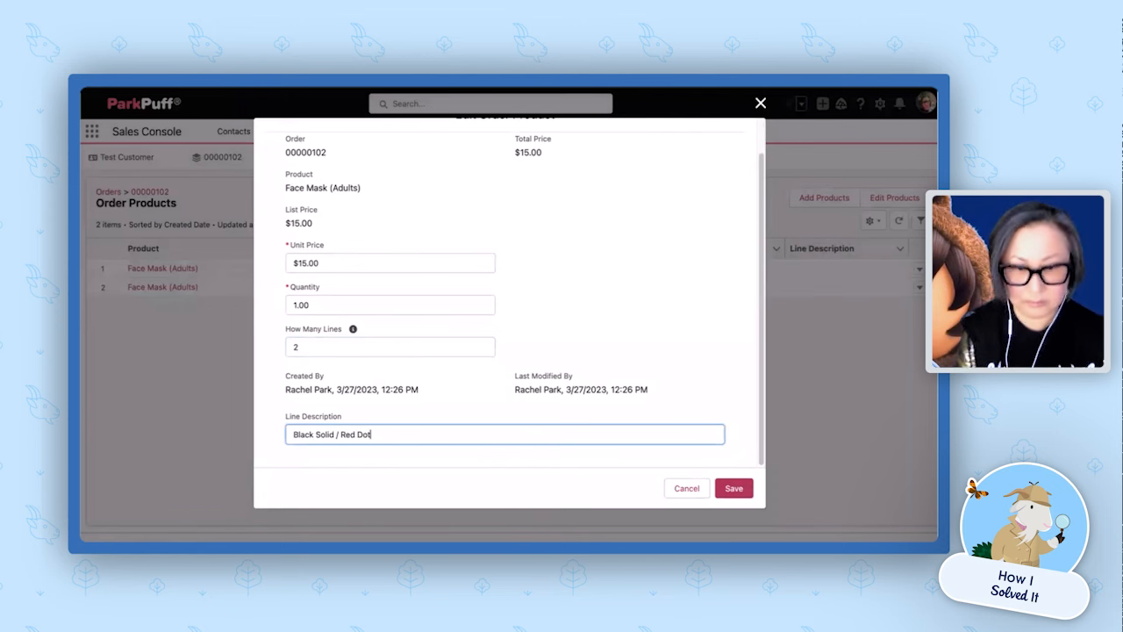
click(735, 489)
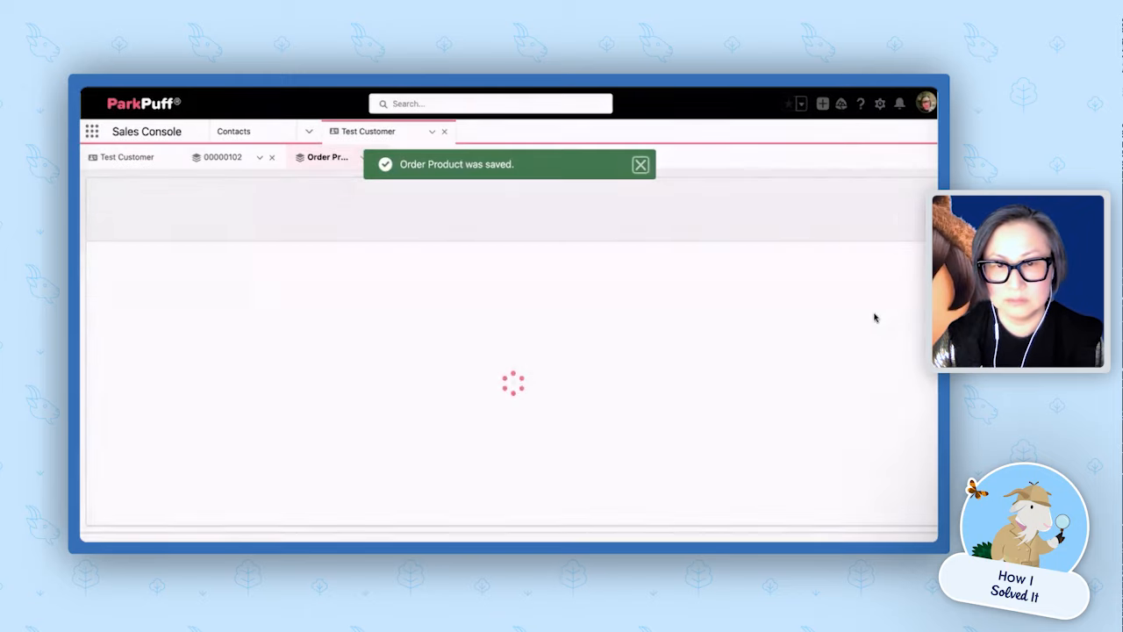
Give the second Face Mask (Adults) line the description "Blue Clouds / White Stripe" and save it
click(919, 289)
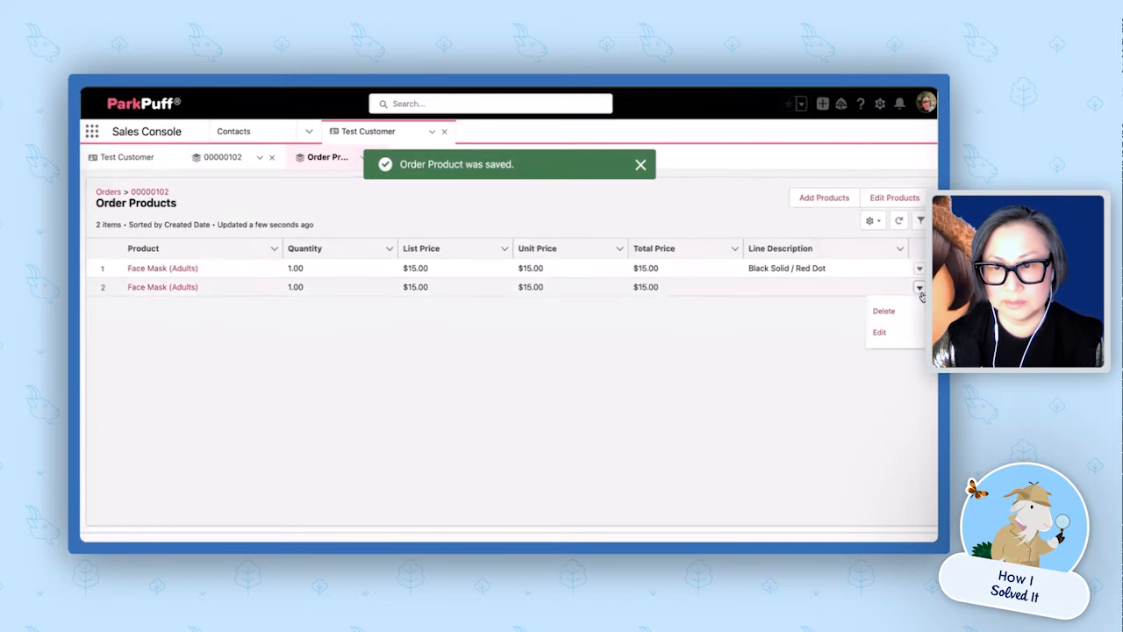
click(897, 330)
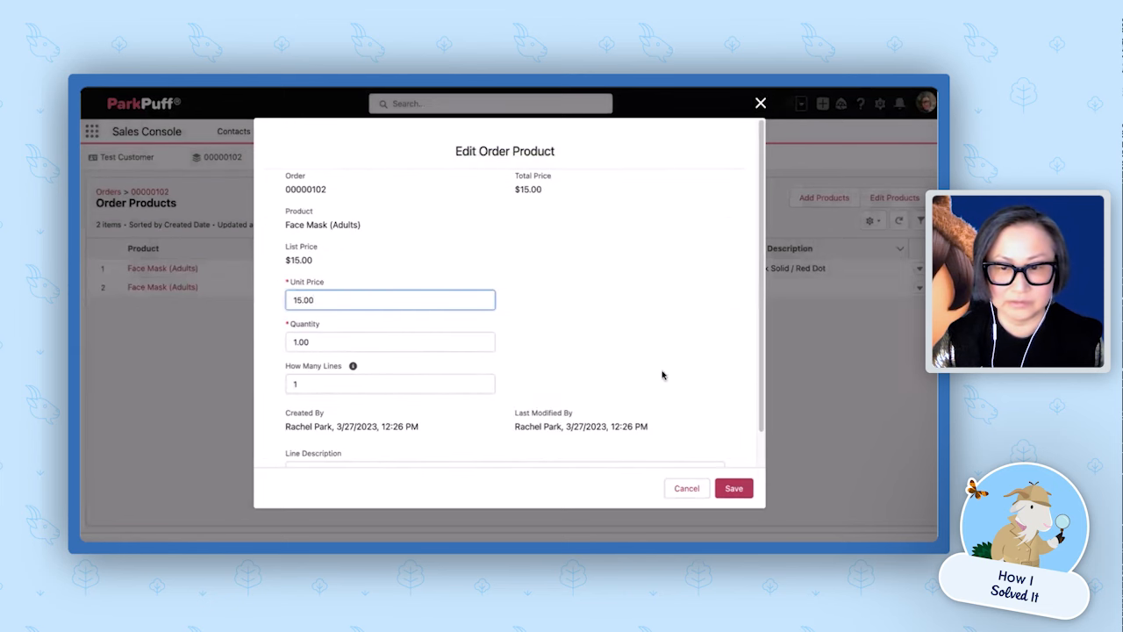
drag(762, 339, 706, 401)
click(421, 437)
text(B)
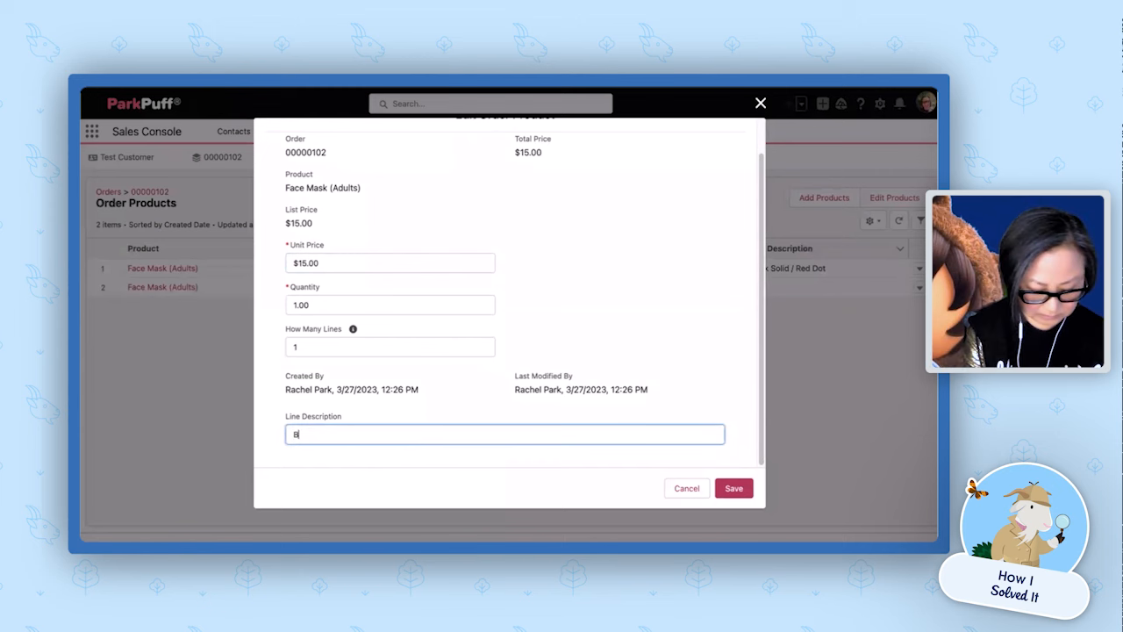
text(lue Clouds / White Stripe)
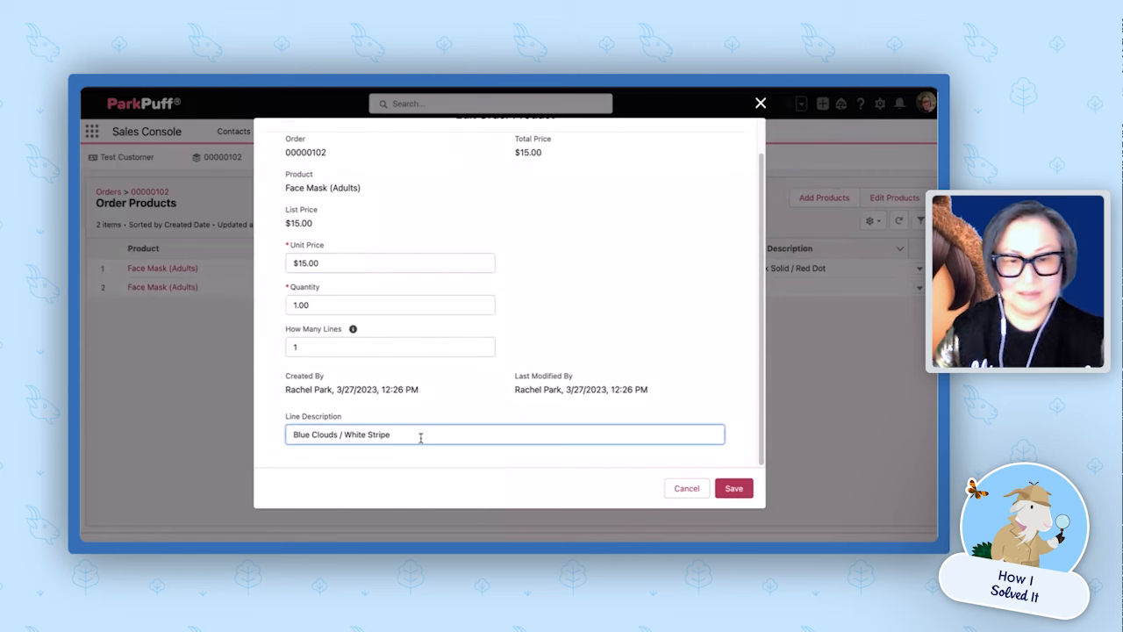
click(742, 494)
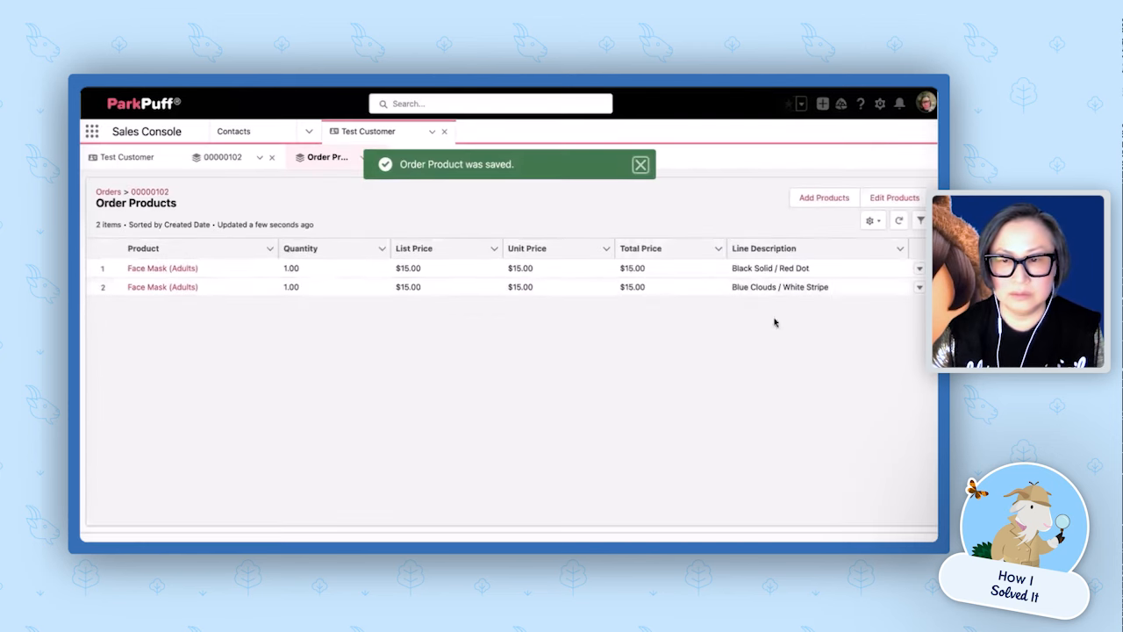
click(640, 166)
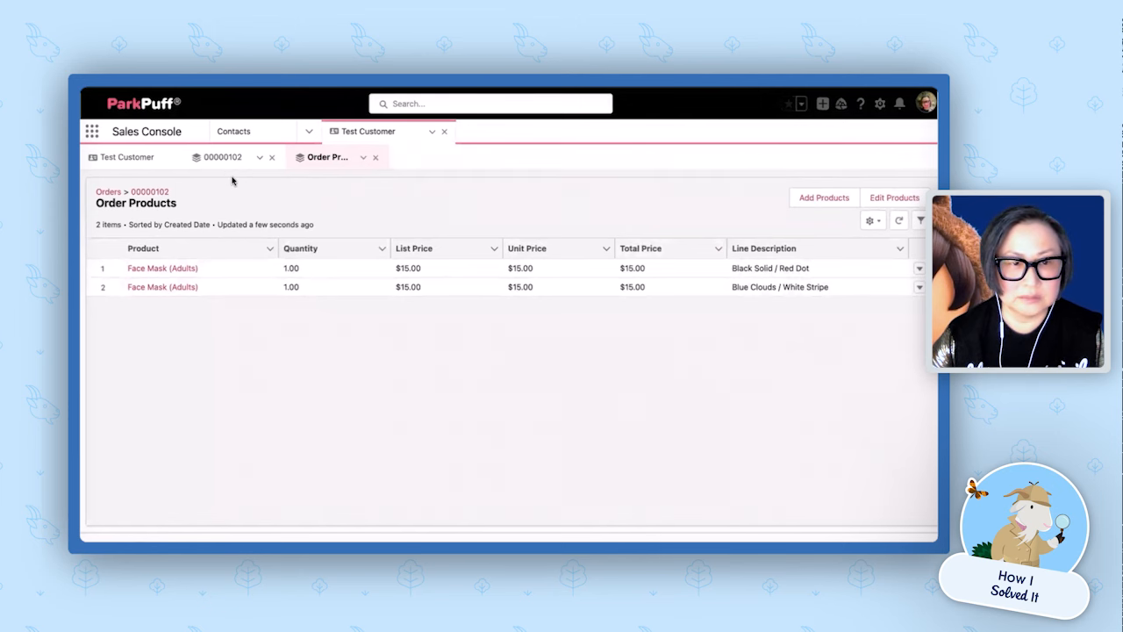
Create a new order from the Test Customer contact with account Test Organization, start date 3/27/2023 and sales source Donation
click(145, 158)
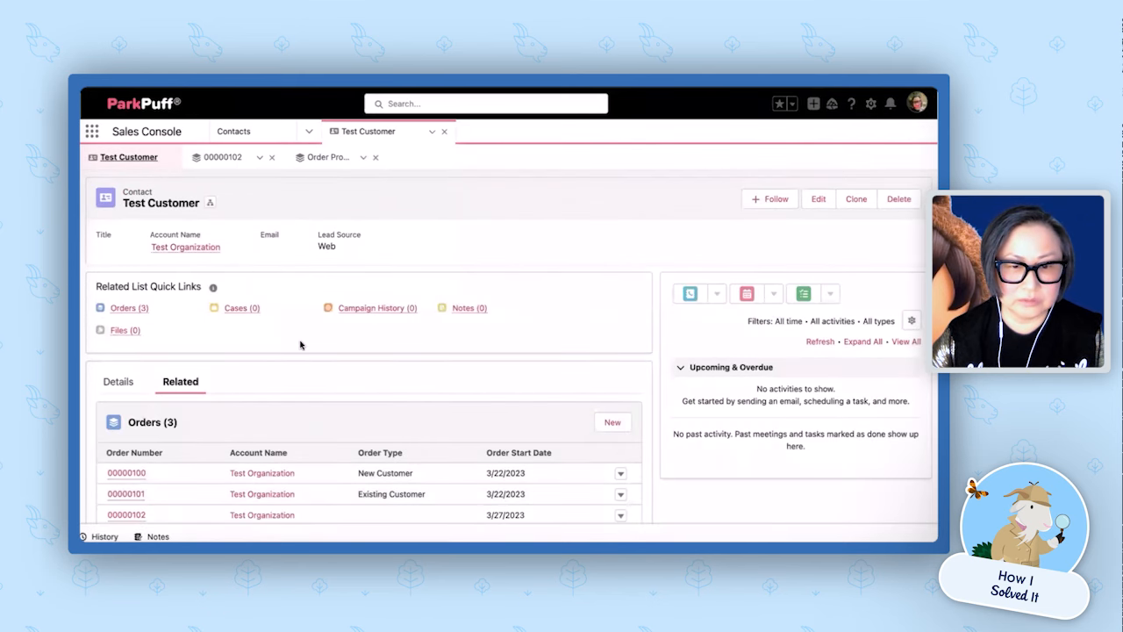
click(601, 425)
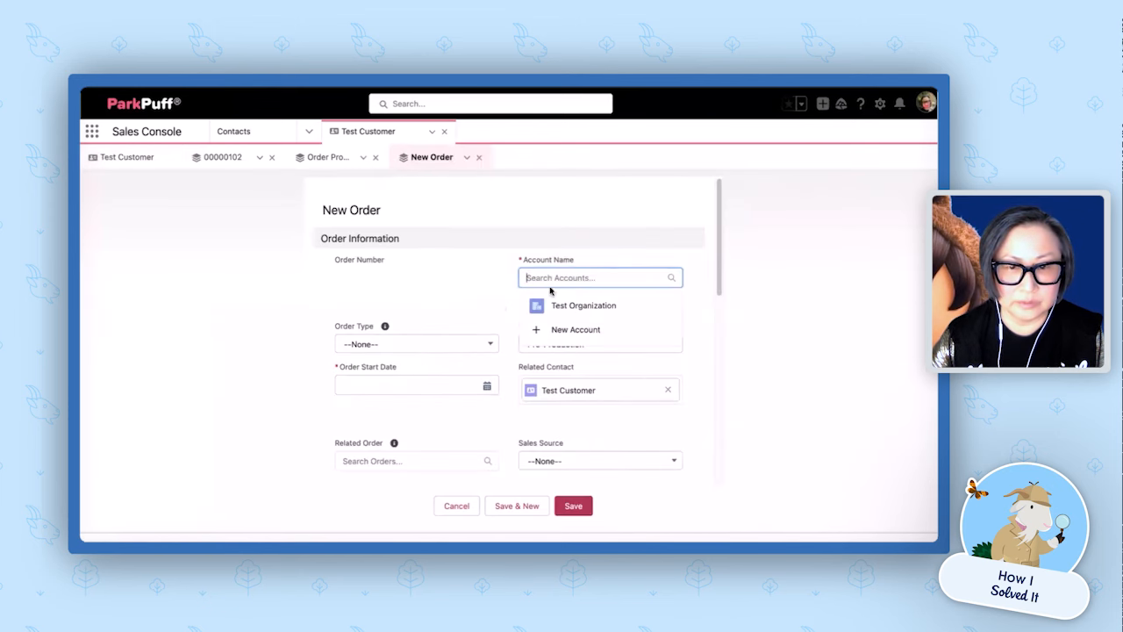
click(557, 307)
click(459, 395)
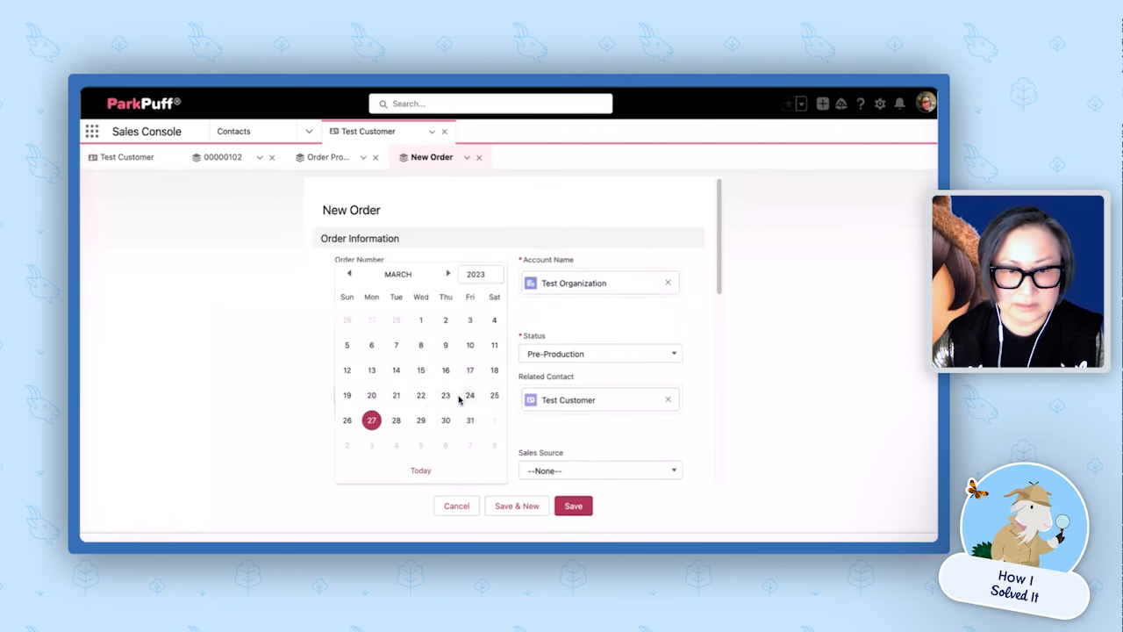
click(372, 420)
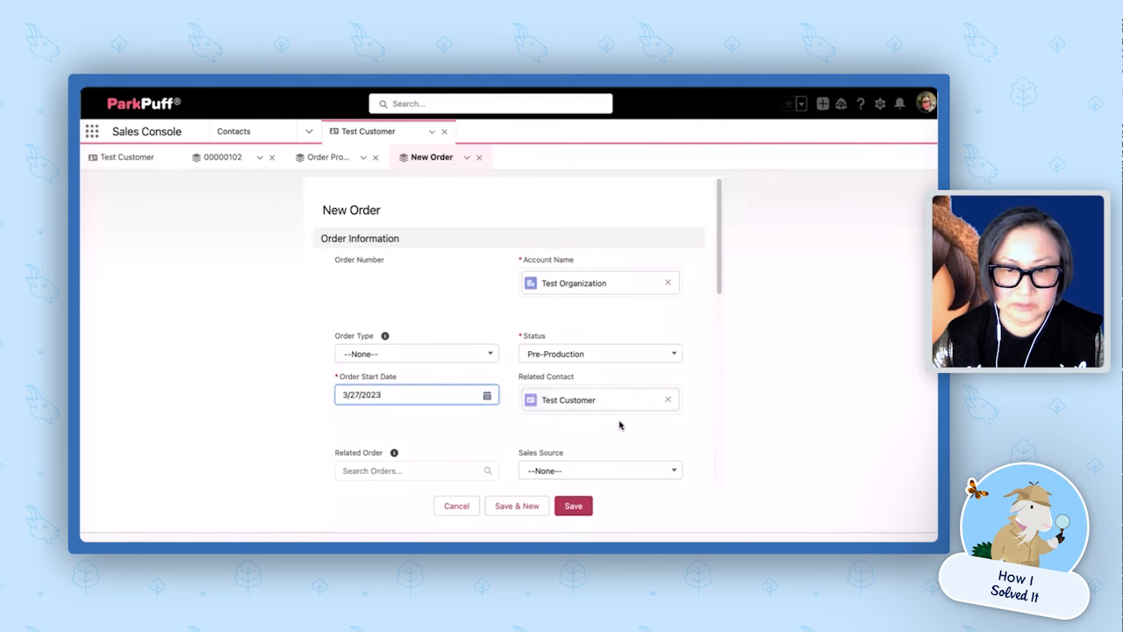
click(676, 473)
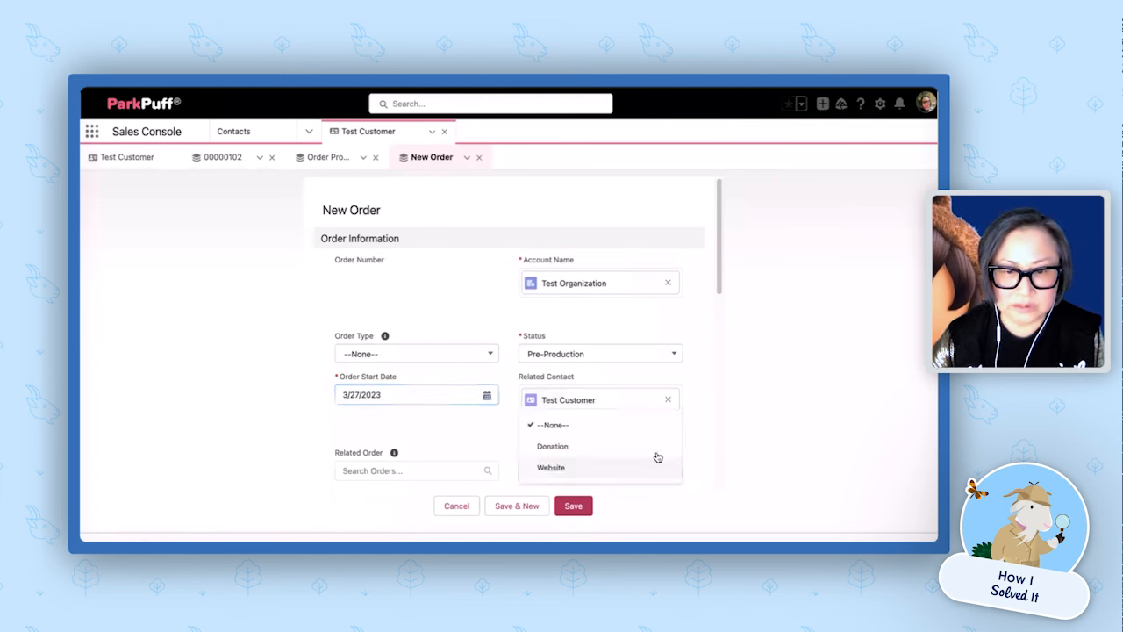
click(646, 448)
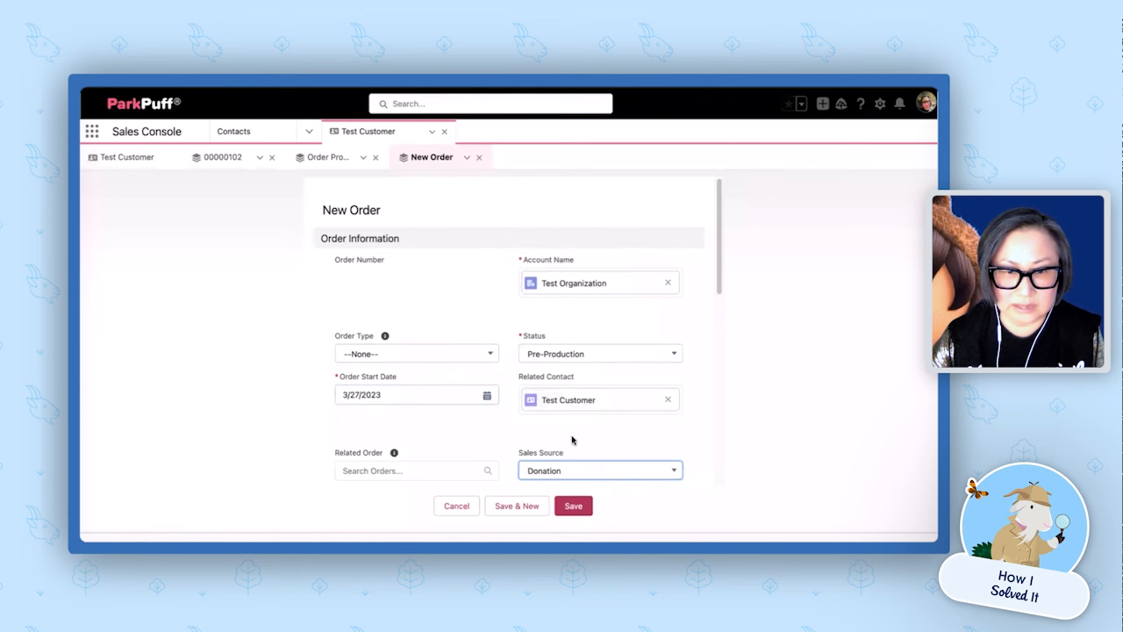
click(573, 506)
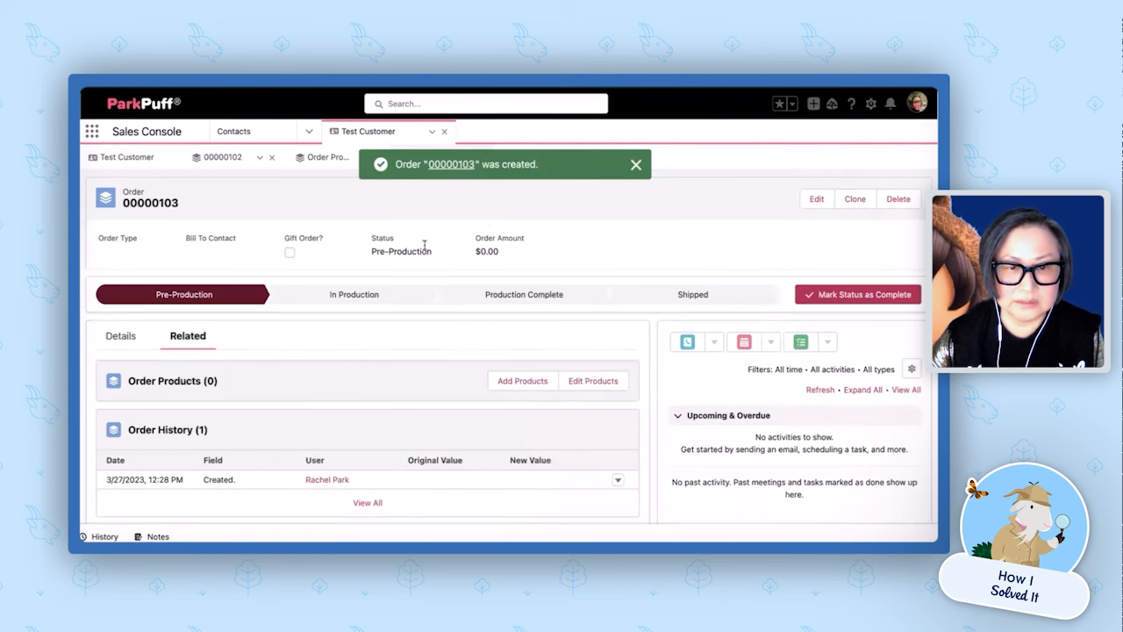
Select the product DONATION - Face Mask (Adults) for the new order and proceed to its line details
click(516, 389)
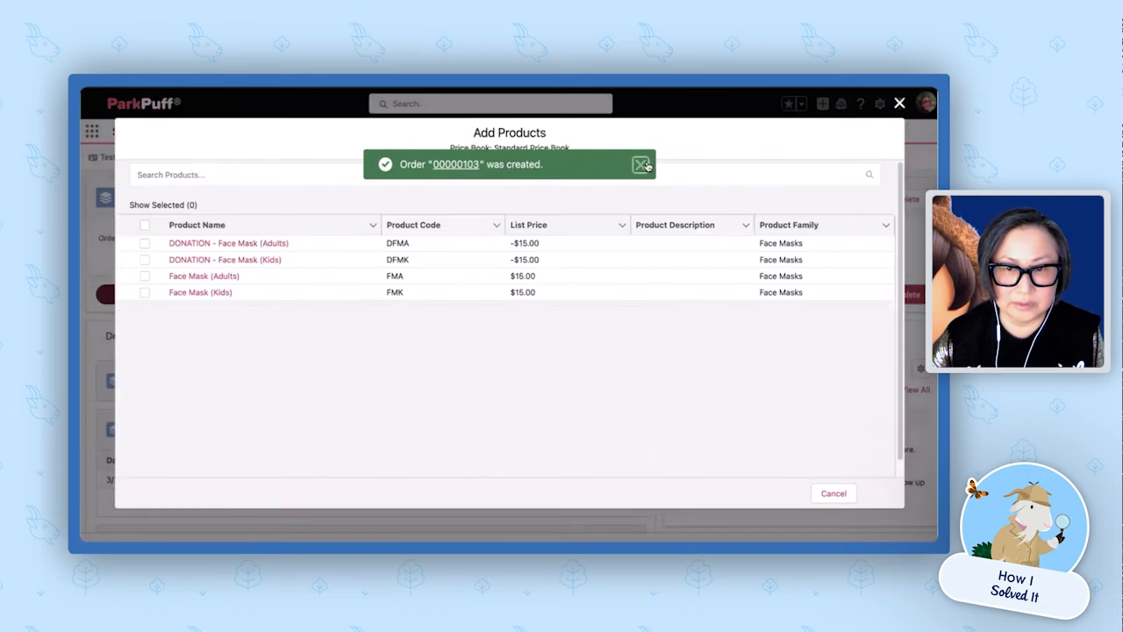
click(642, 165)
click(144, 243)
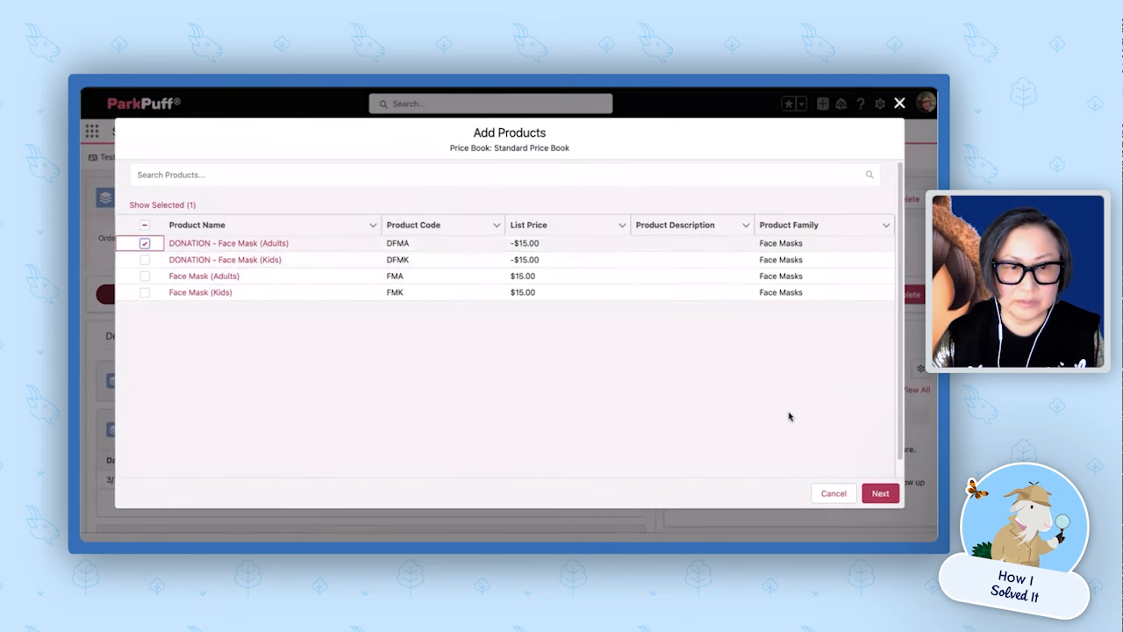
click(873, 498)
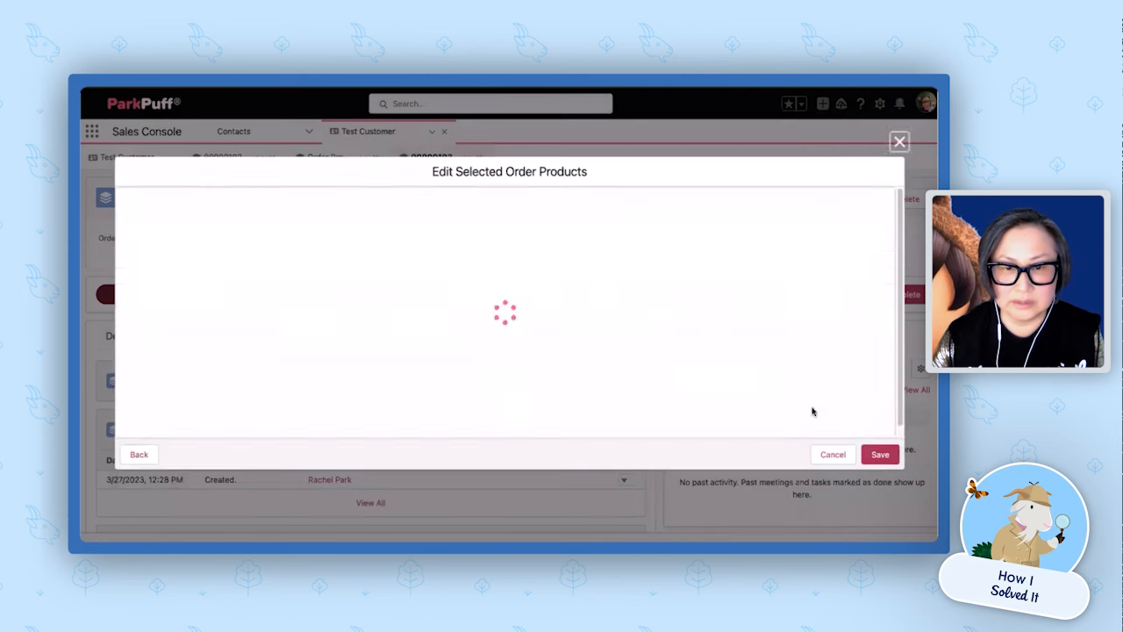
Set How Many Lines to 2 and Quantity to 1 for the DONATION - Face Mask (Adults) product and save the order products
click(367, 219)
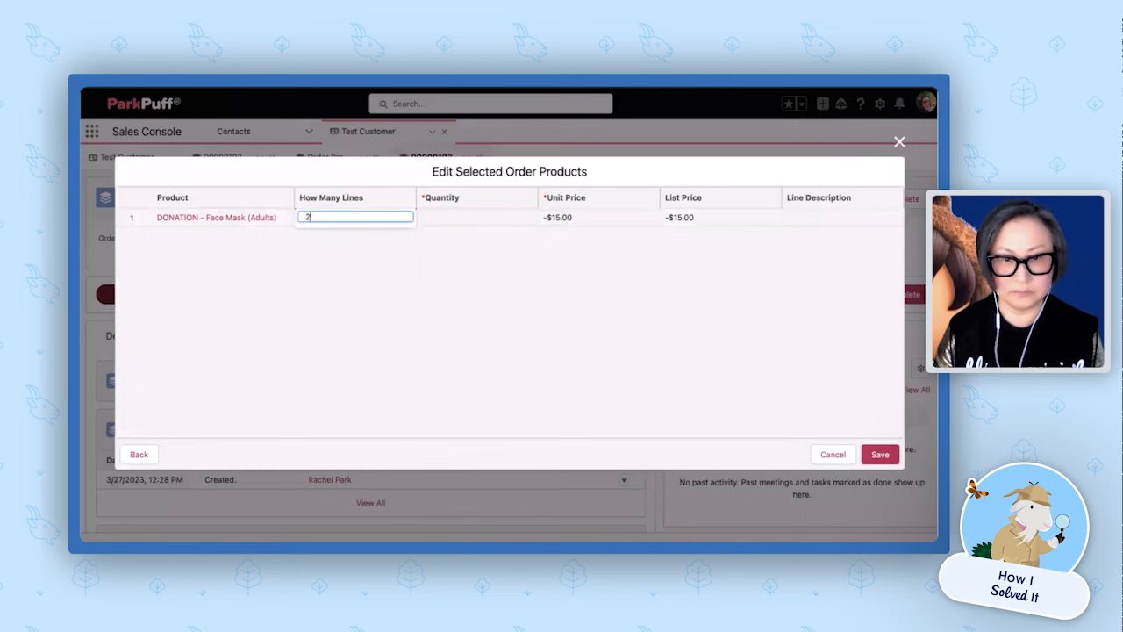
text(2)
click(462, 216)
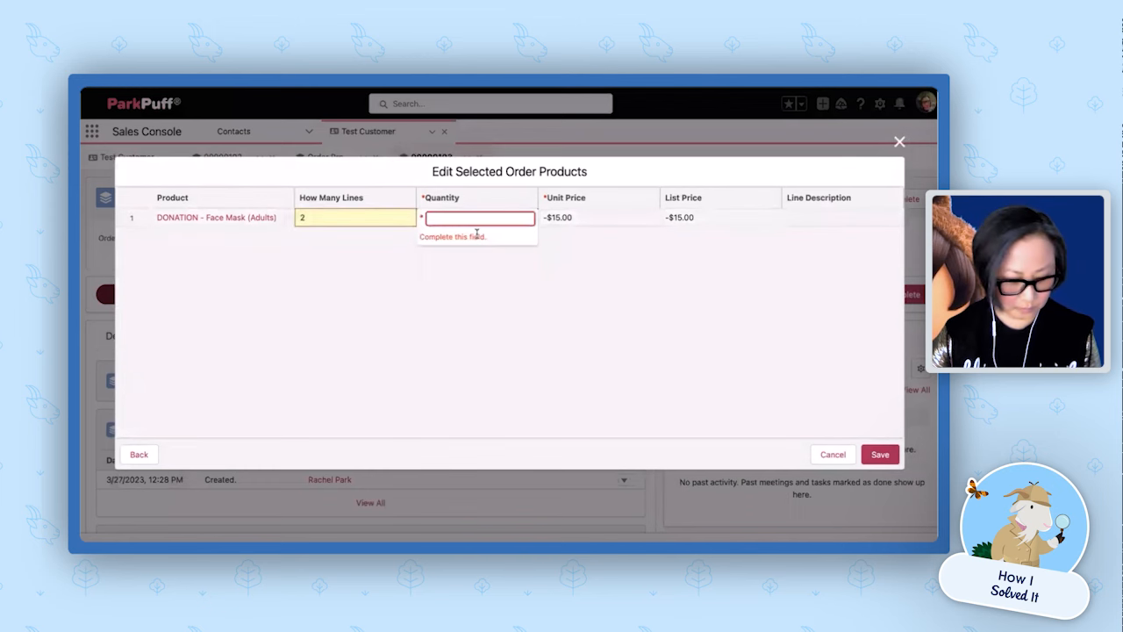
click(581, 318)
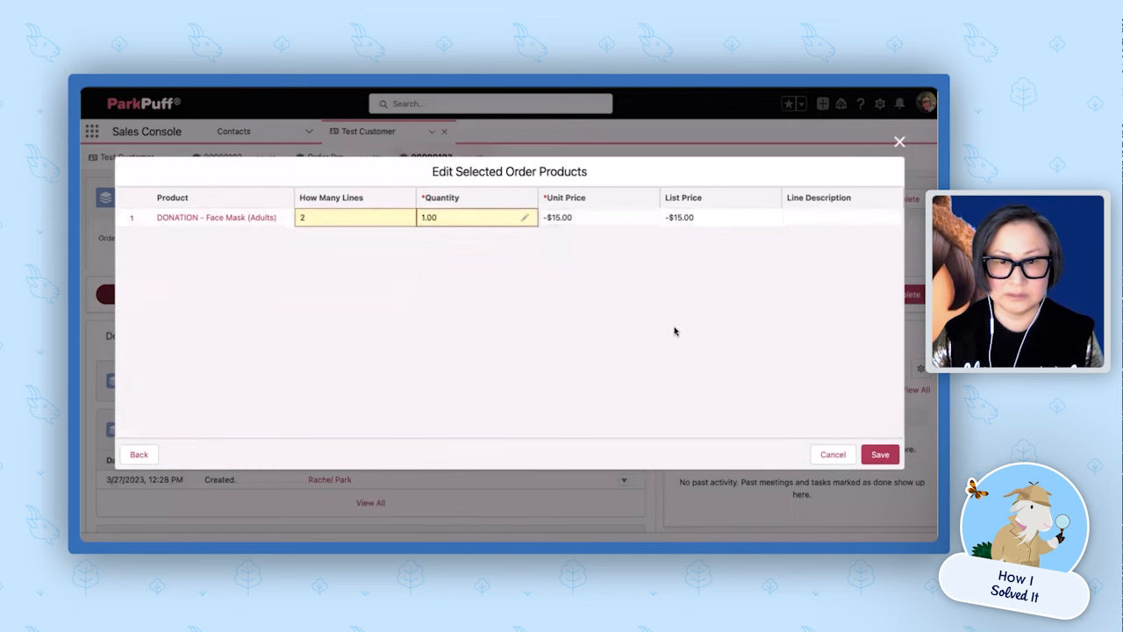
click(807, 218)
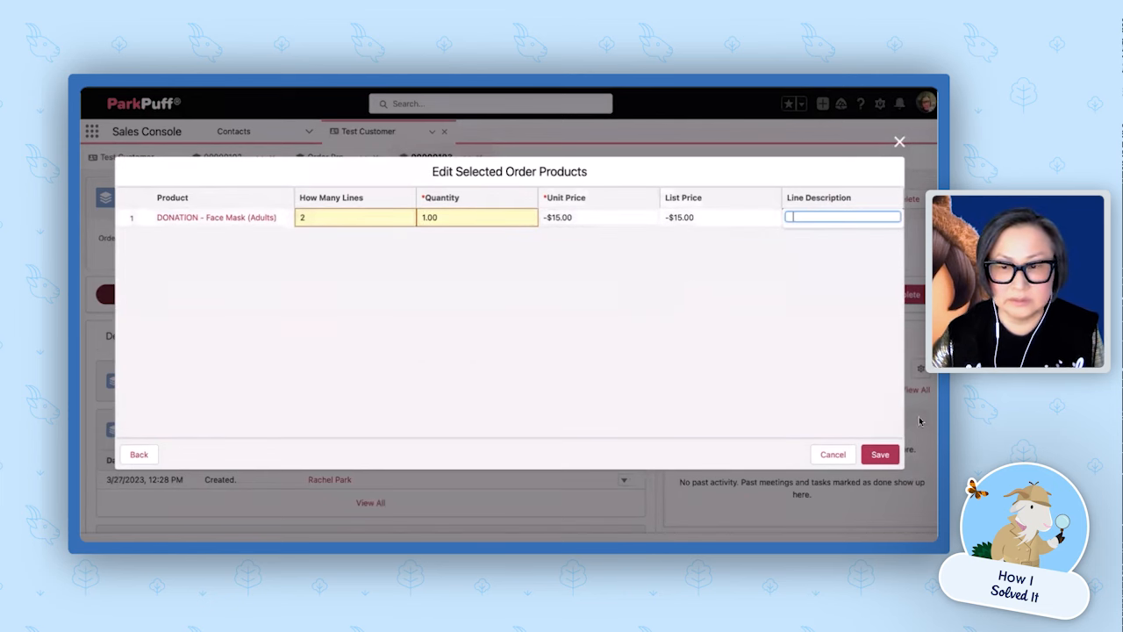
click(882, 456)
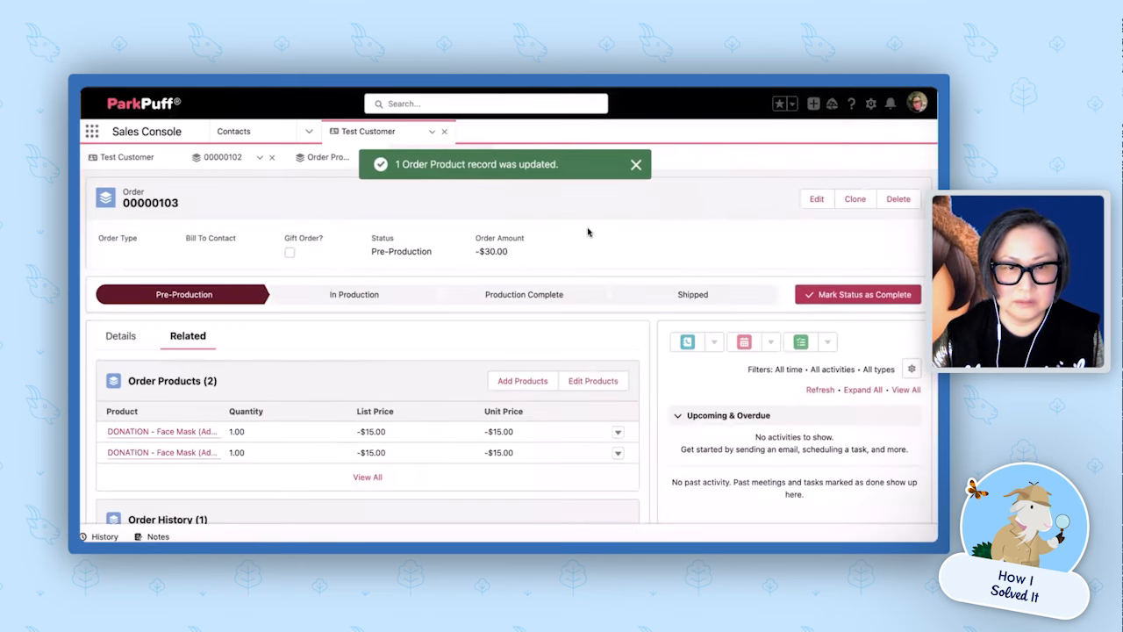
Check the website order's amount against the donation order's, and open the donation order's full product list
click(227, 159)
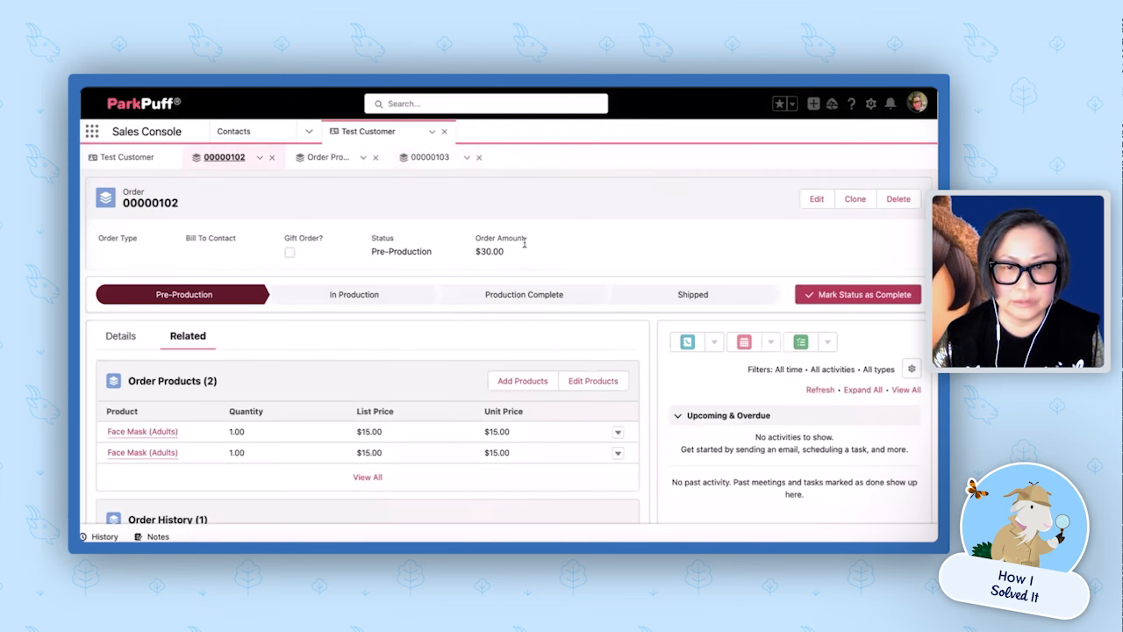
click(410, 158)
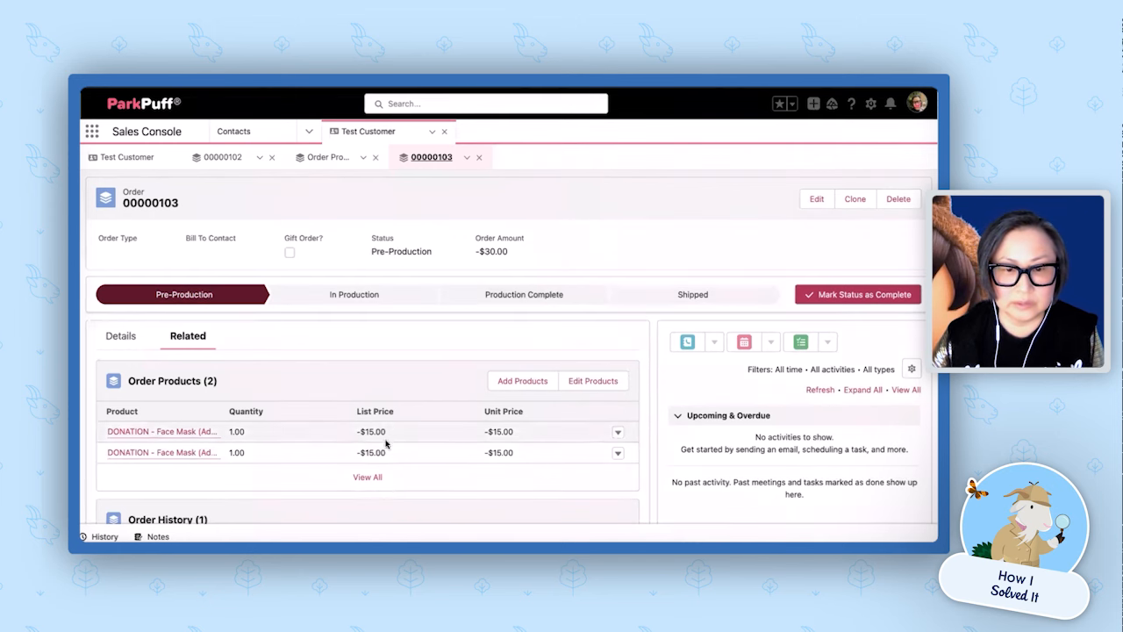
click(368, 478)
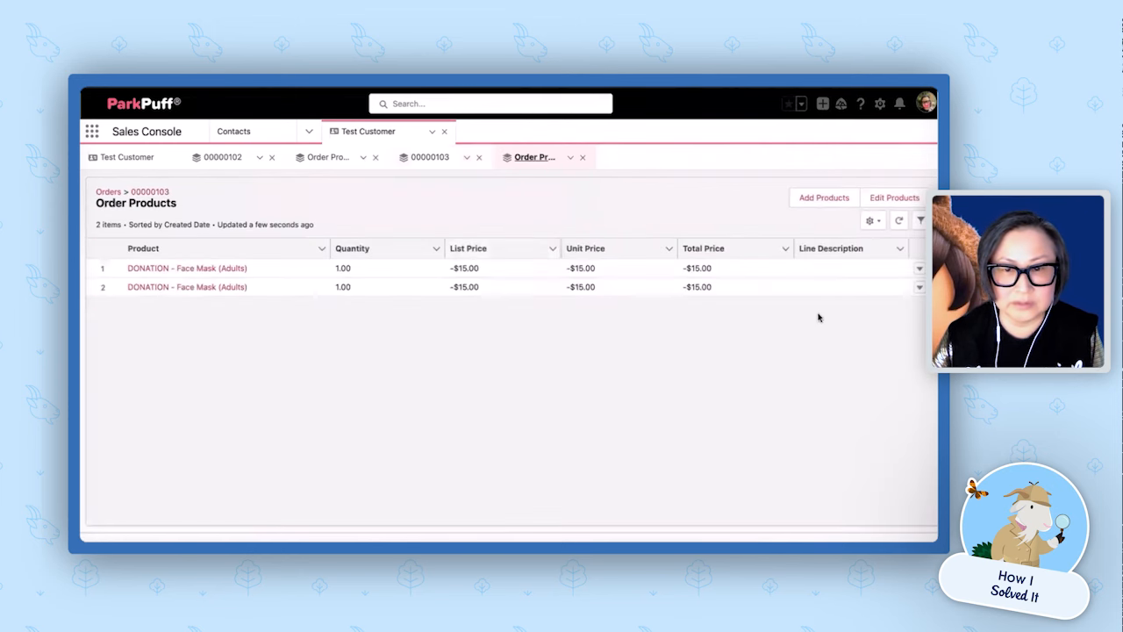
Give the first DONATION - Face Mask (Adults) line the description "Green Solid / Yellow Stripe" and save it
click(920, 267)
click(890, 313)
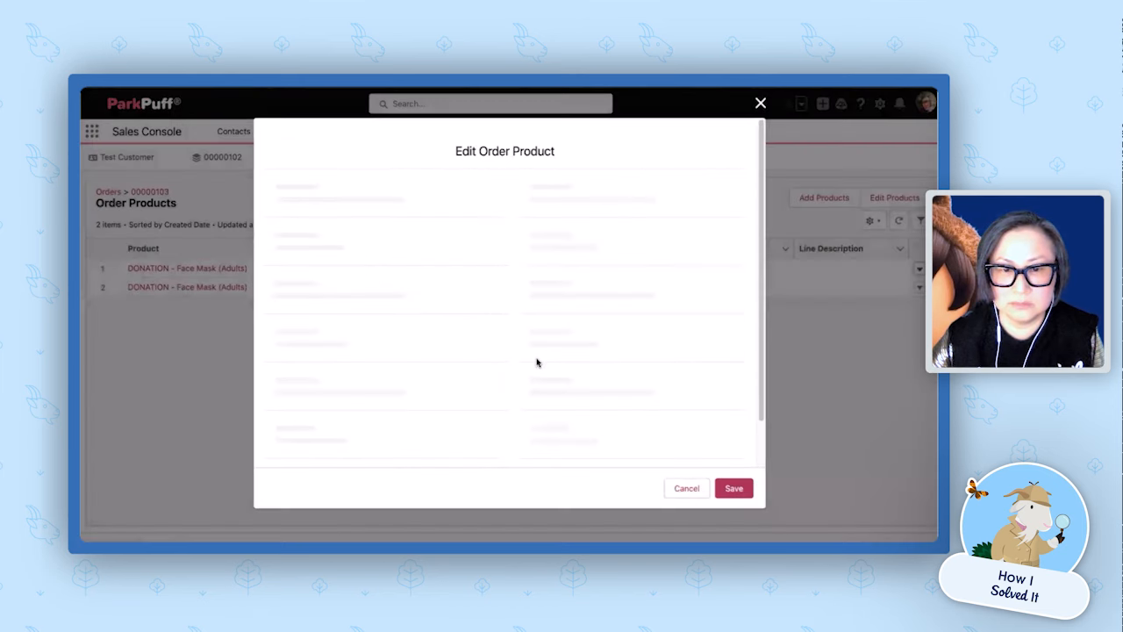
click(336, 384)
scroll(620, 416, down, 1)
click(404, 436)
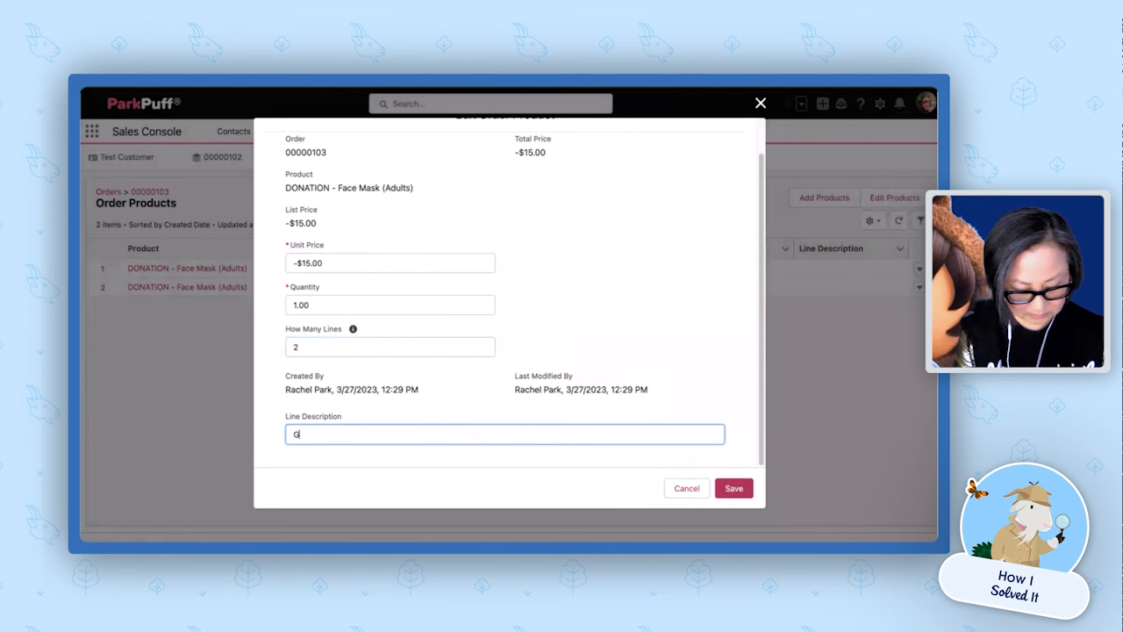
text(Green Solid / Yellow Stripe)
click(734, 488)
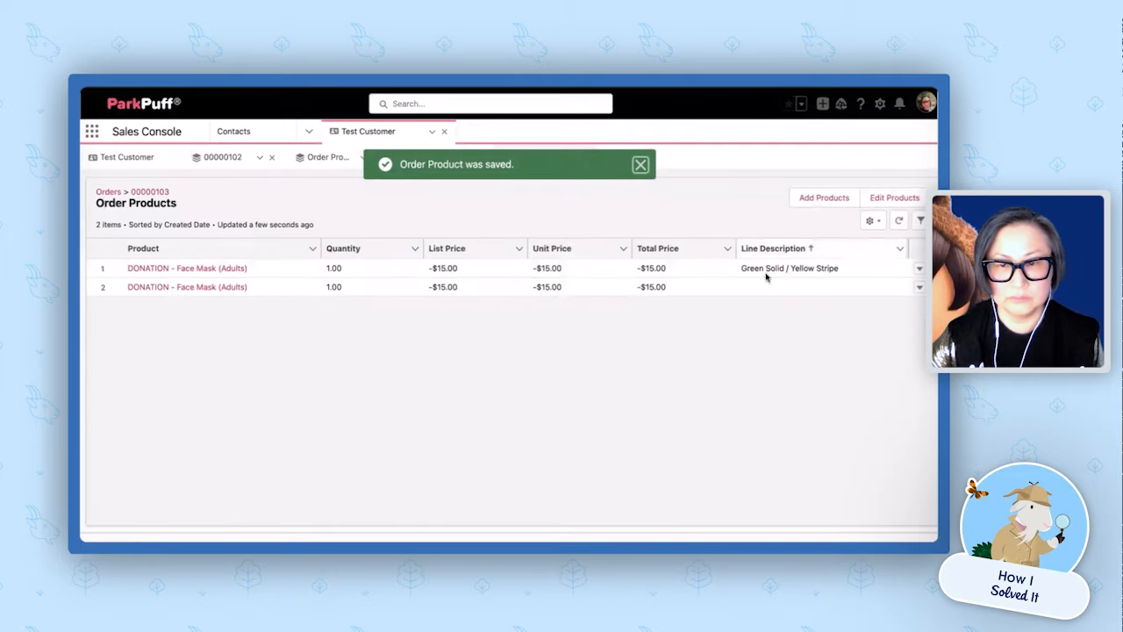
Give the second DONATION - Face Mask (Adults) line the description "Orange Dot / Pink Solid" and save it
click(919, 291)
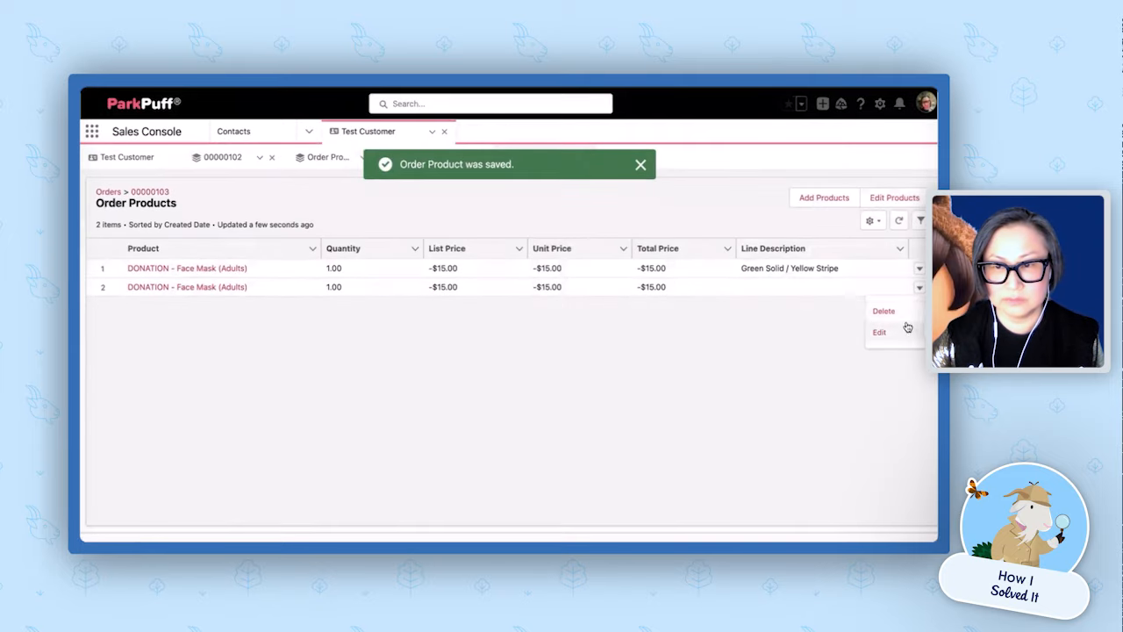
click(895, 312)
click(474, 432)
text(Orange Dot / Pink Solid)
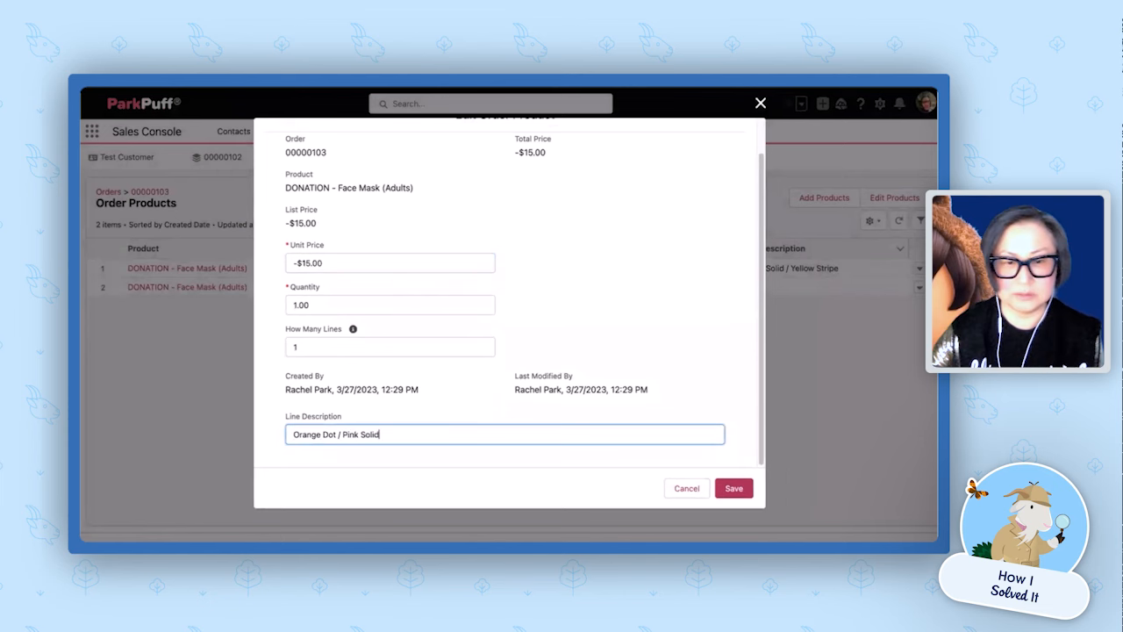
click(735, 488)
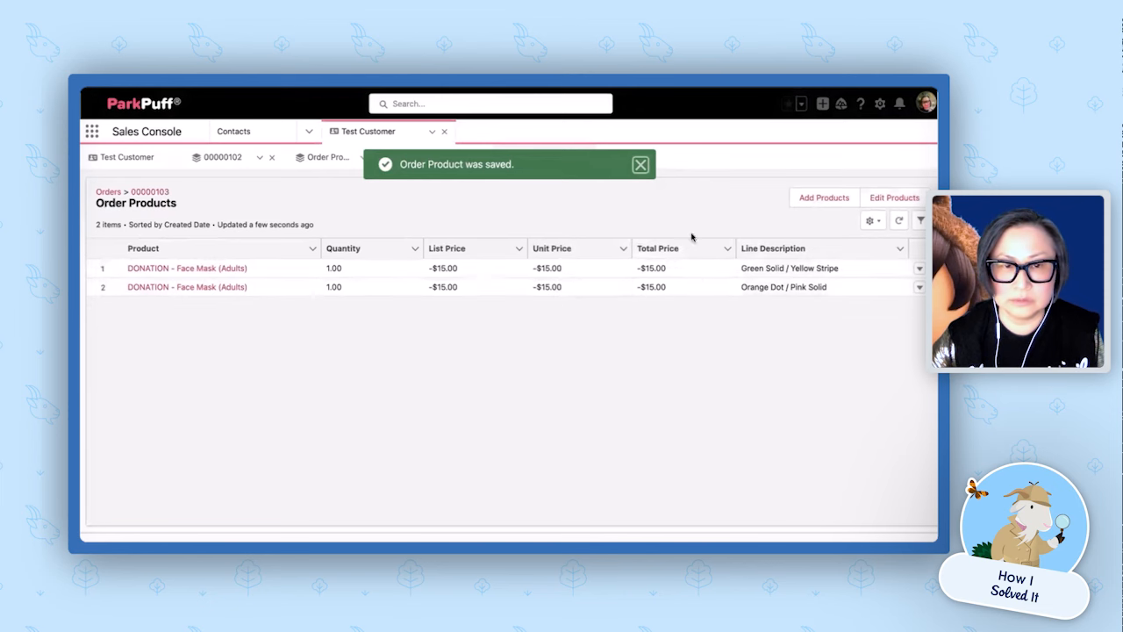
View the full list of orders related to the Test Customer contact
click(148, 158)
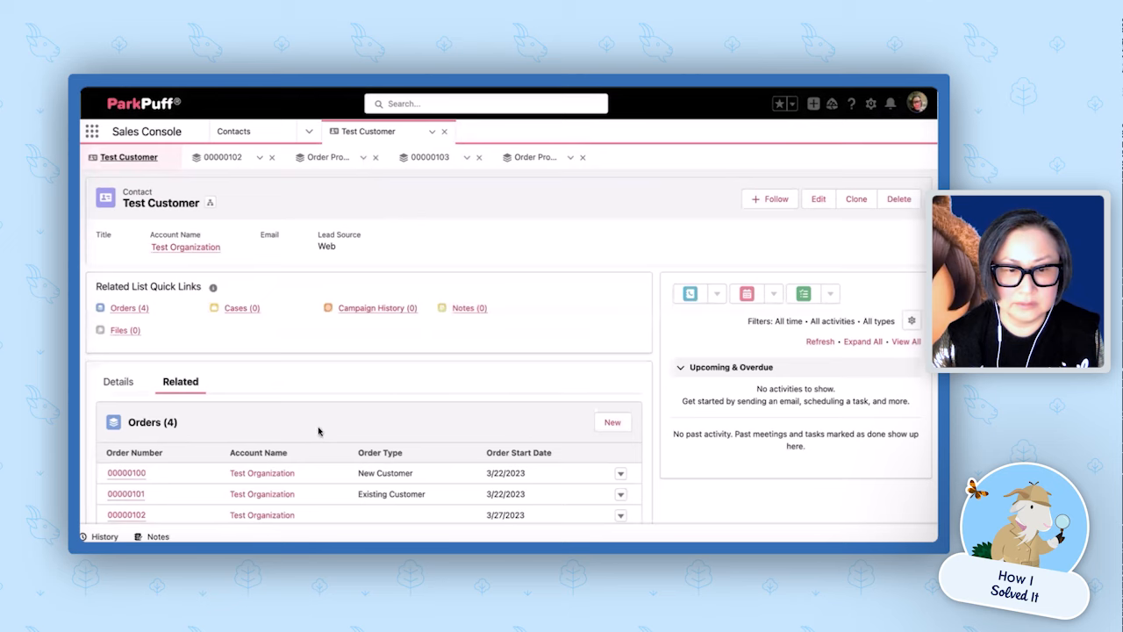
scroll(318, 431, down, 5)
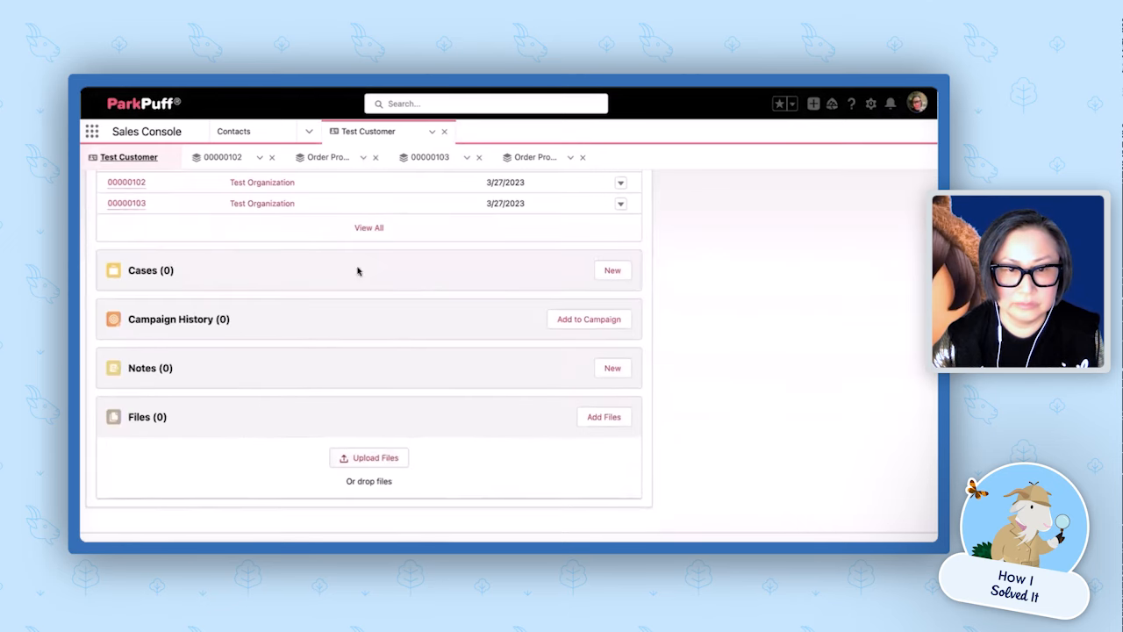
click(379, 234)
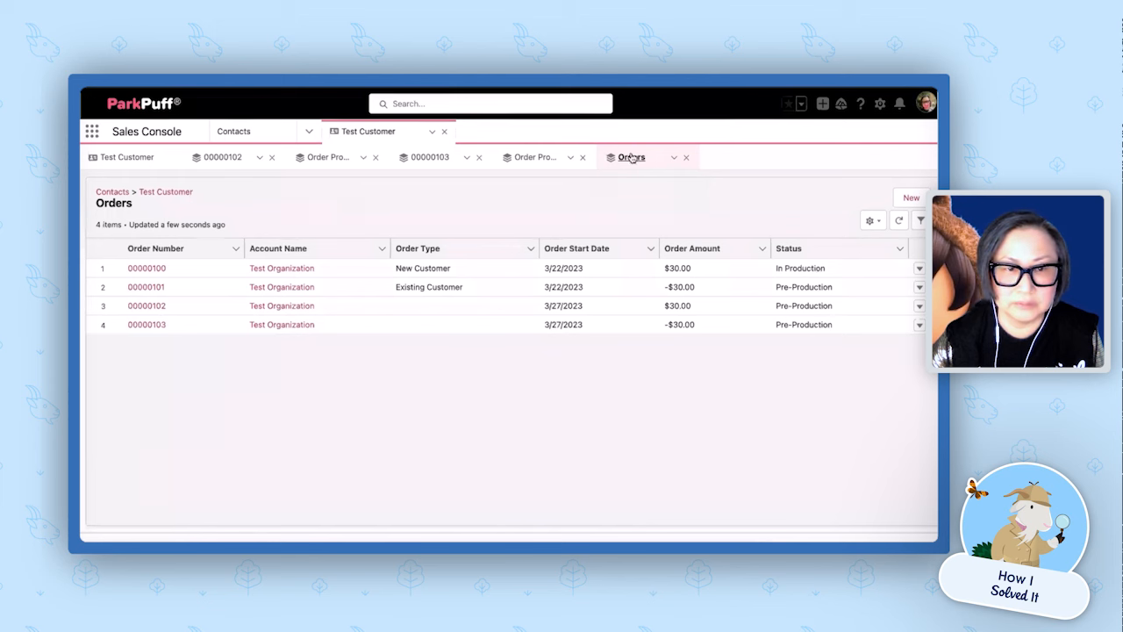
Show the Orders object in the All Orders list view to review the orders by status
click(309, 131)
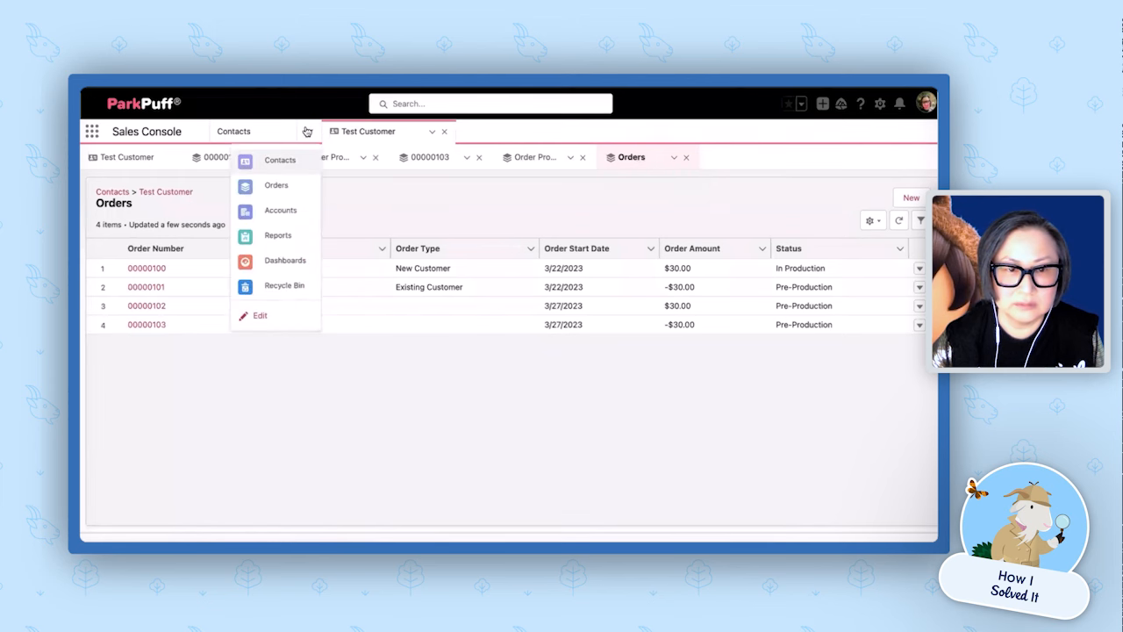
click(291, 186)
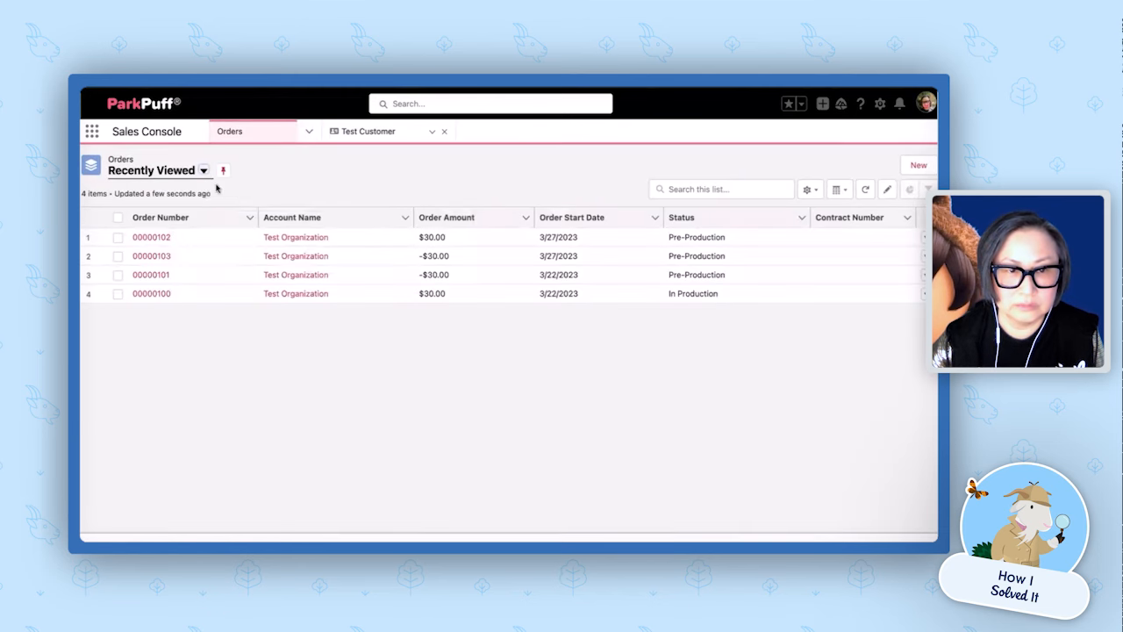
click(202, 170)
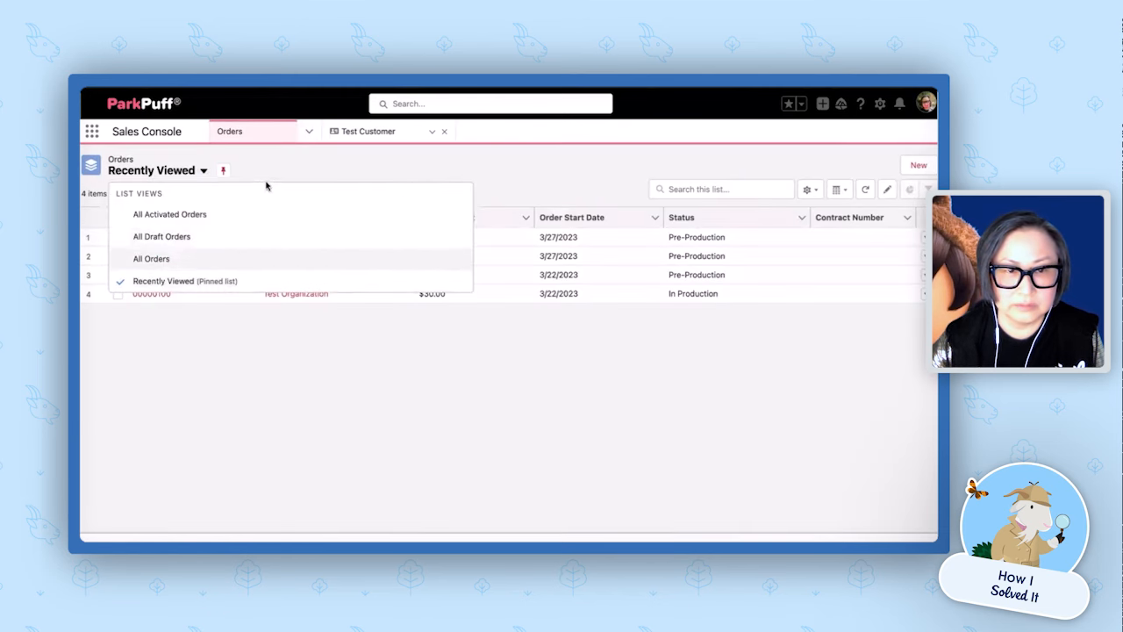
click(180, 259)
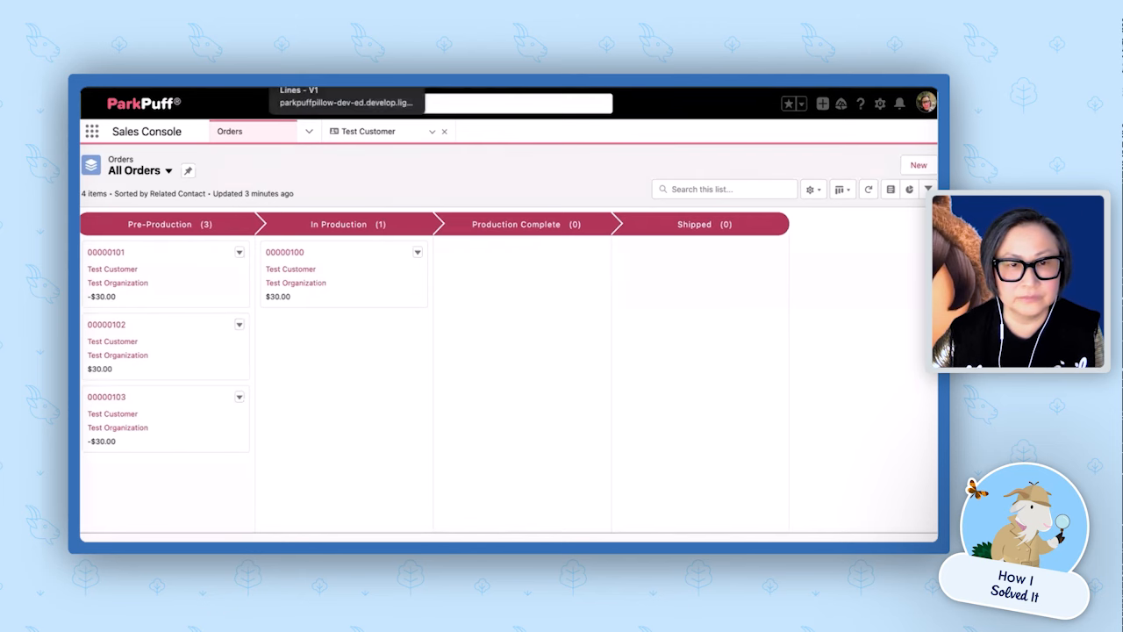
Switch to Flow Builder and examine the start trigger, entry conditions and optimization setting of the Order Product: Clone Product Lines flow
click(373, 61)
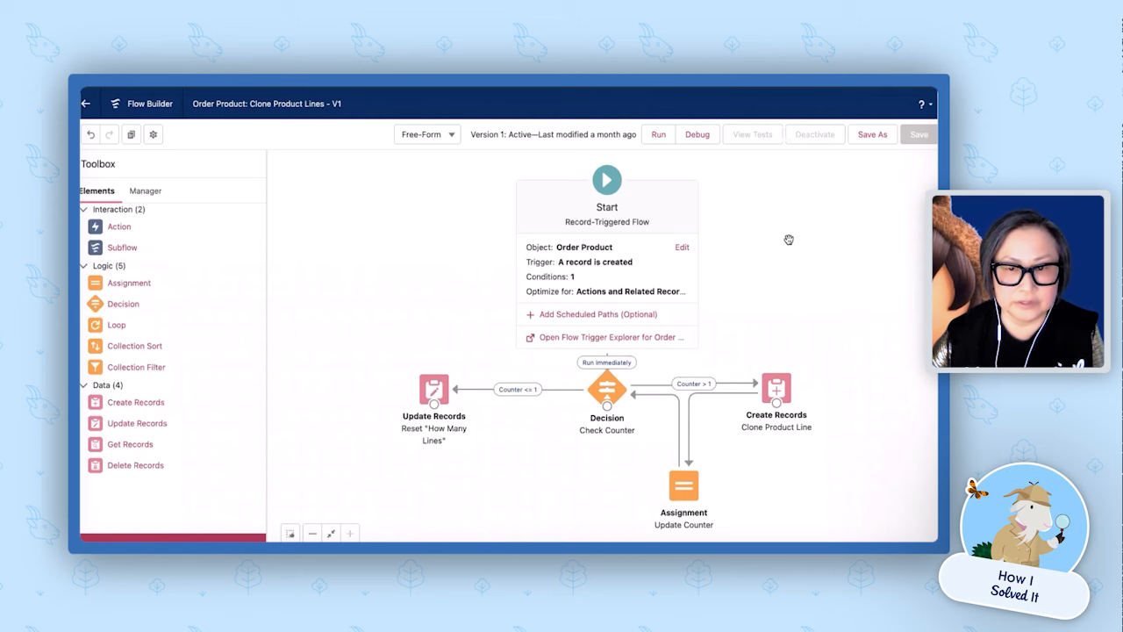
key(ctrl+z)
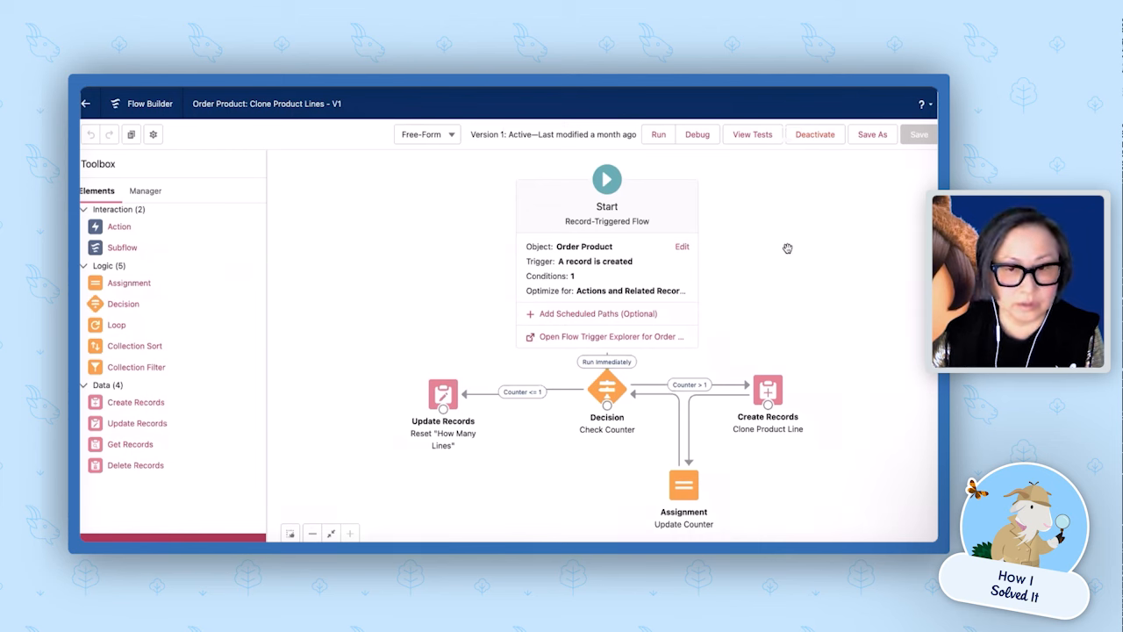
click(682, 248)
scroll(717, 319, down, 5)
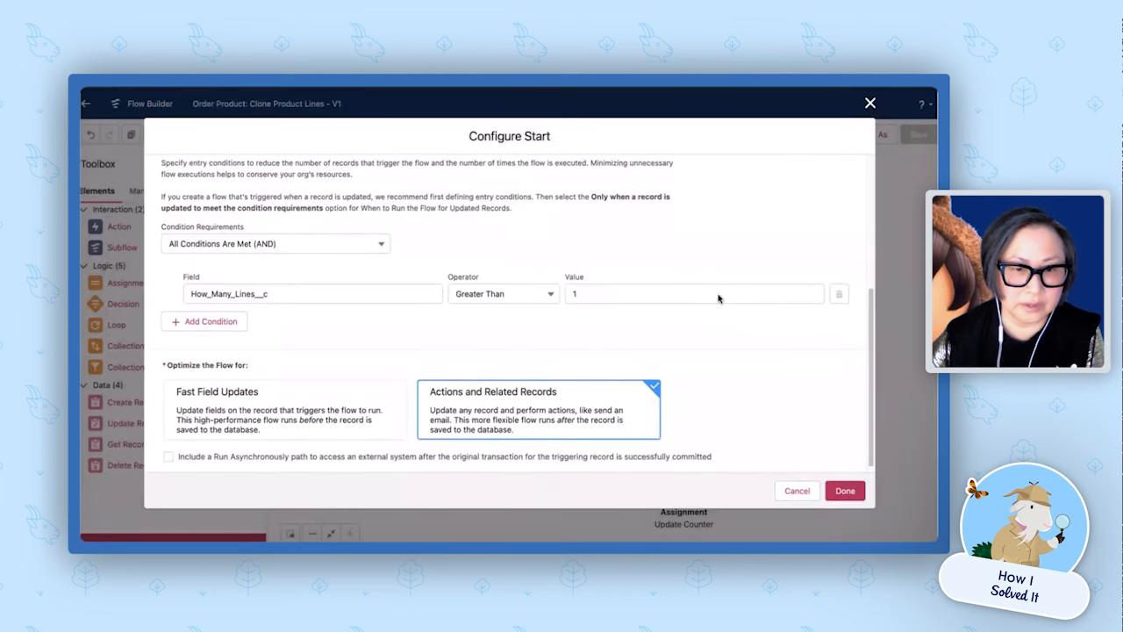
scroll(725, 390, down, 1)
scroll(640, 328, down, 1)
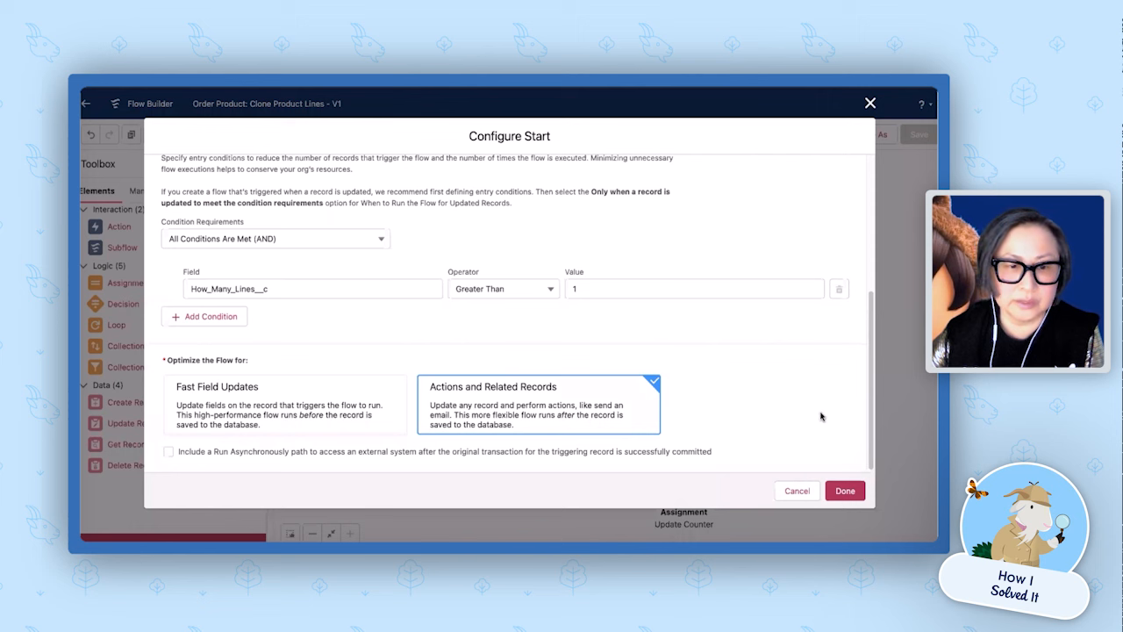
scroll(605, 376, up, 3)
scroll(635, 363, up, 2)
scroll(713, 372, down, 5)
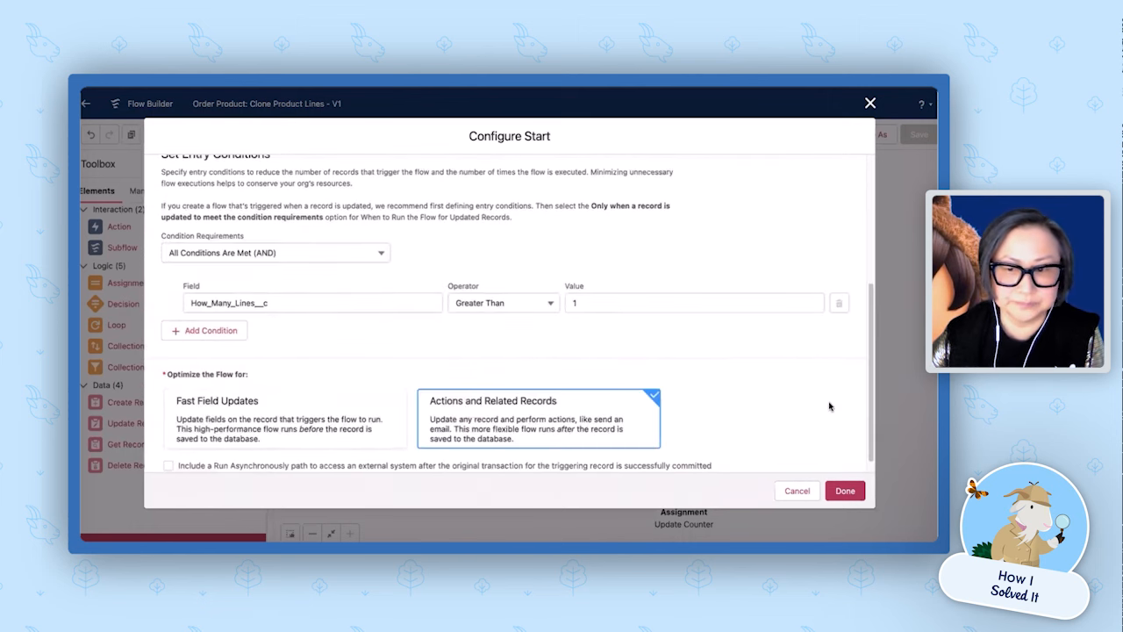
click(845, 491)
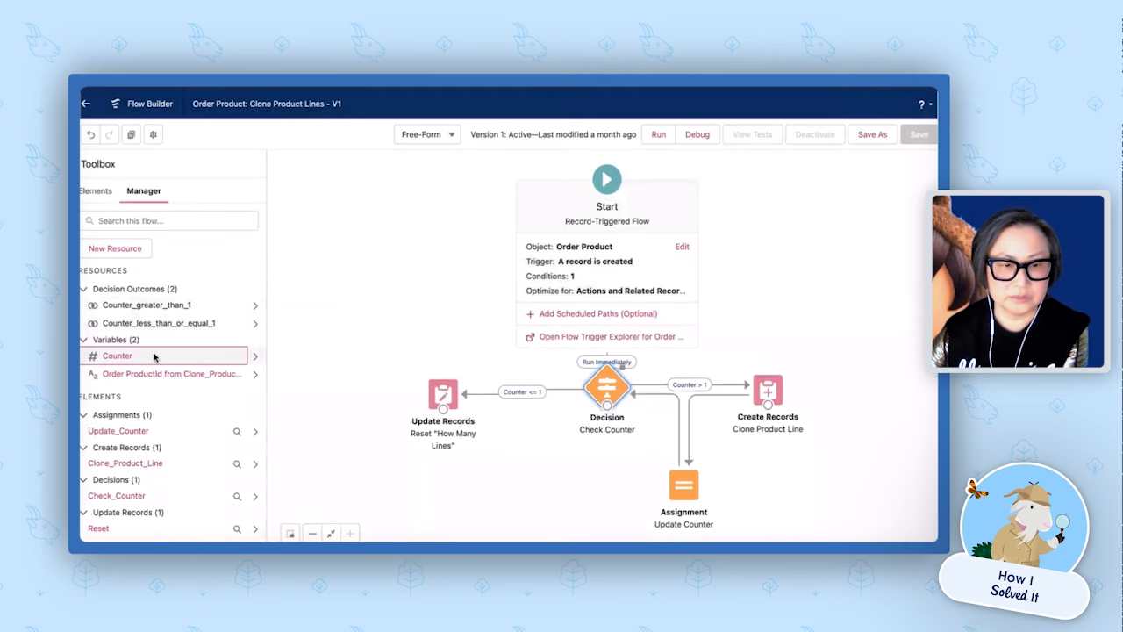
Review the Counter variable's settings and the conditions of both outcomes in the Check Counter decision
click(123, 356)
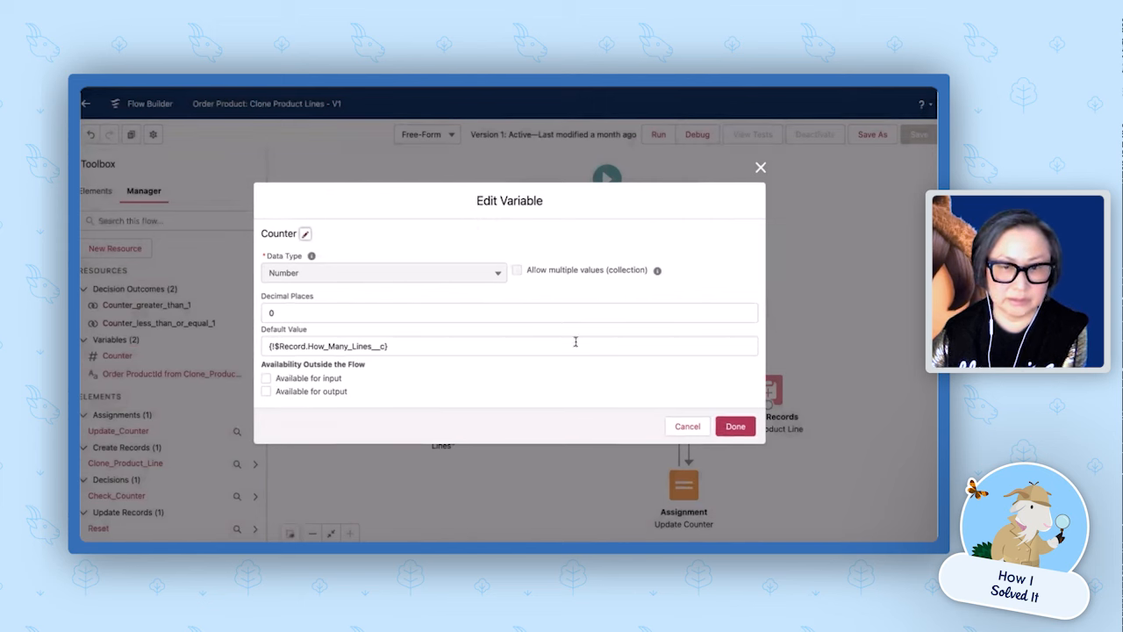
click(735, 426)
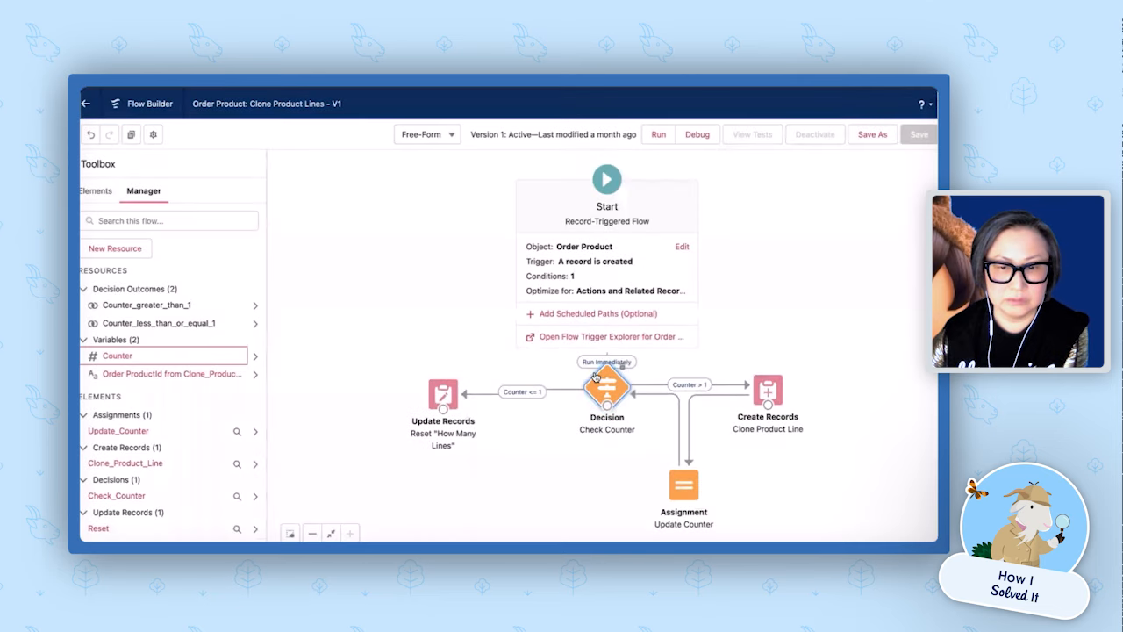
double_click(607, 397)
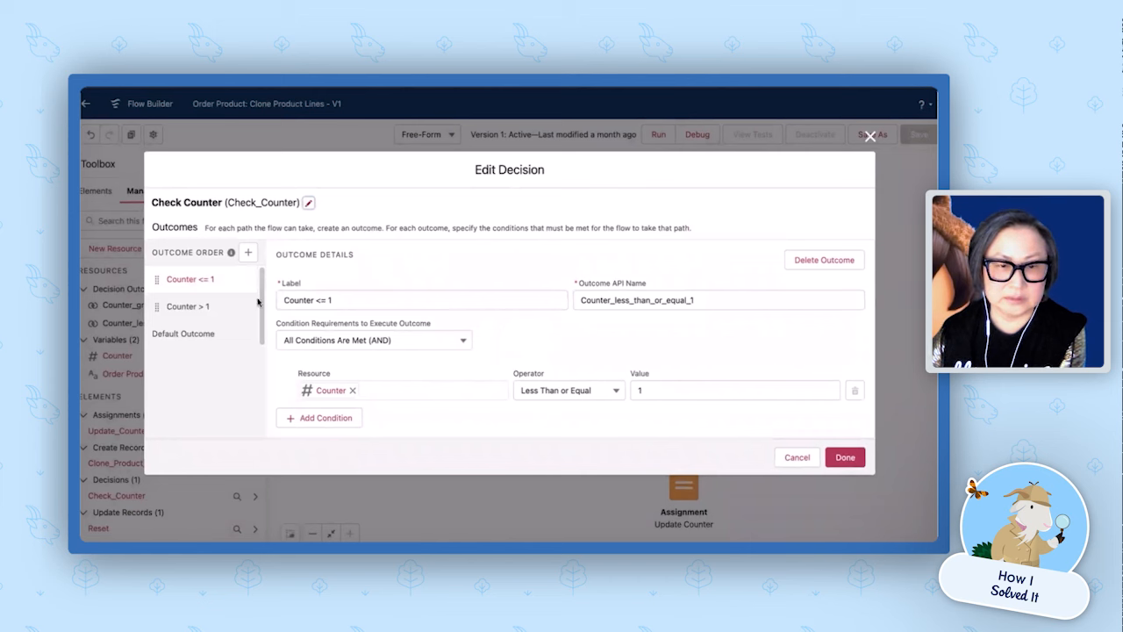
click(191, 307)
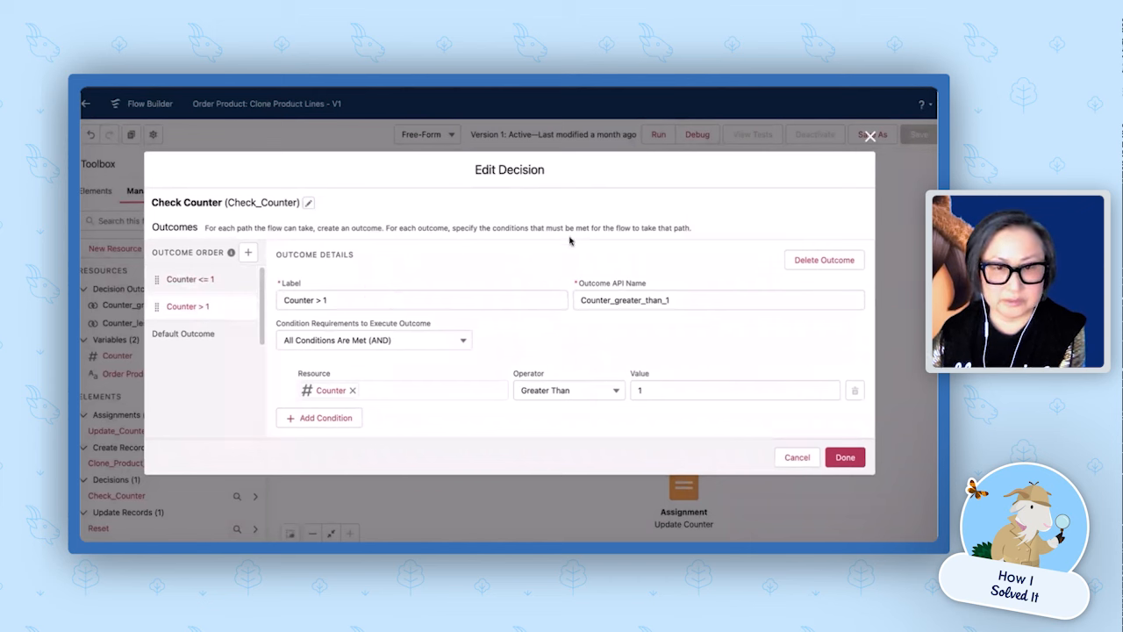
click(845, 457)
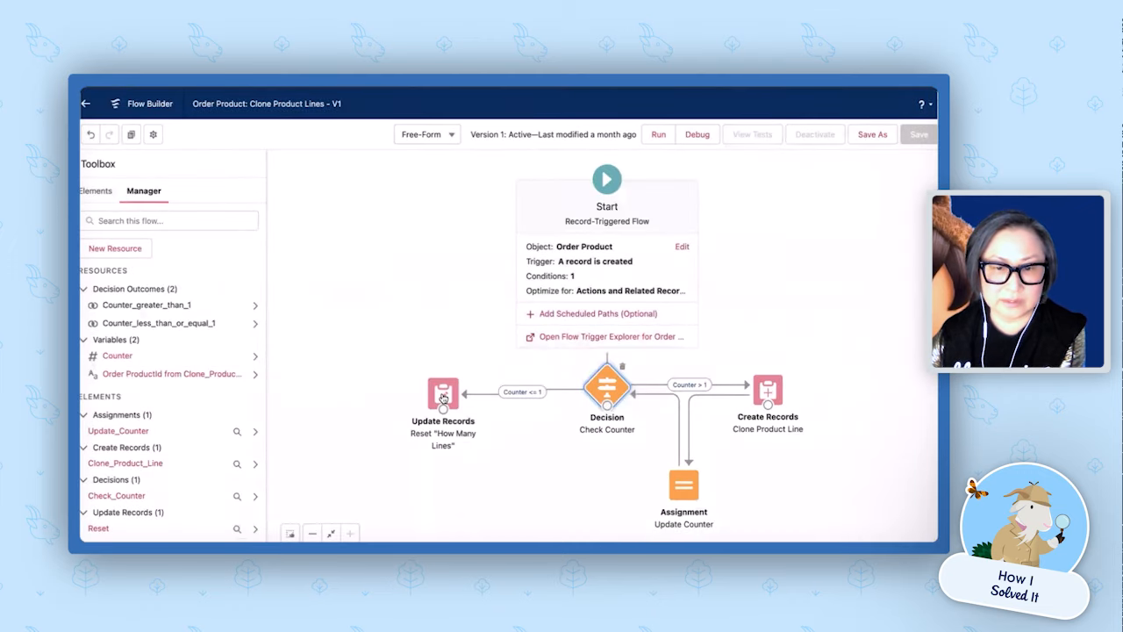
Review the filter condition and field value in the Reset "How Many Lines" update element
double_click(443, 397)
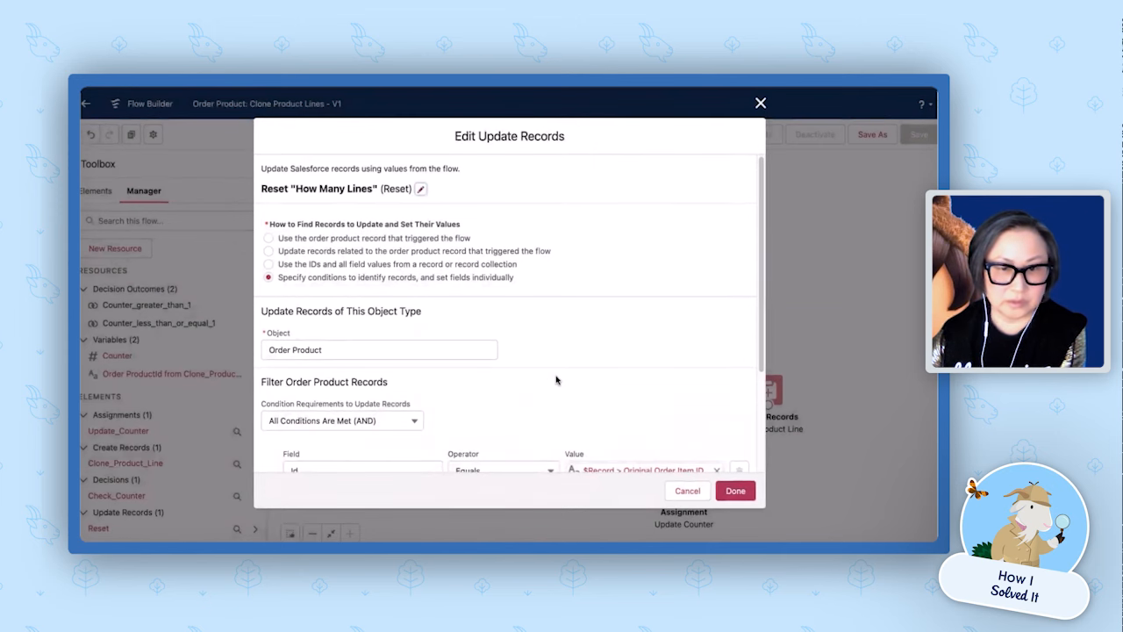
scroll(559, 380, down, 4)
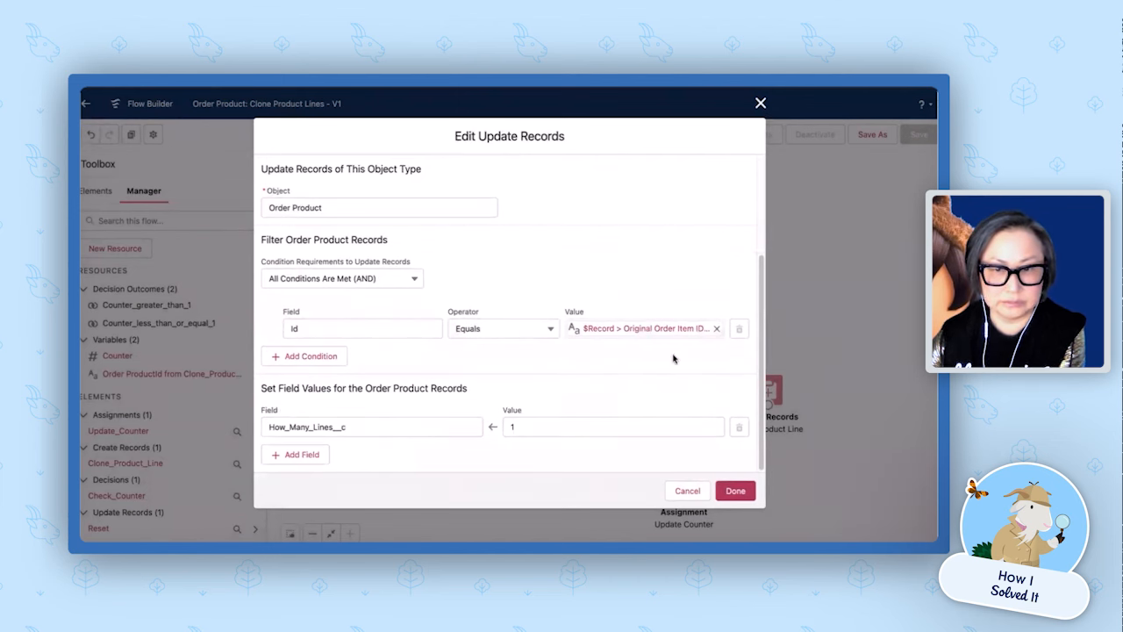
click(735, 490)
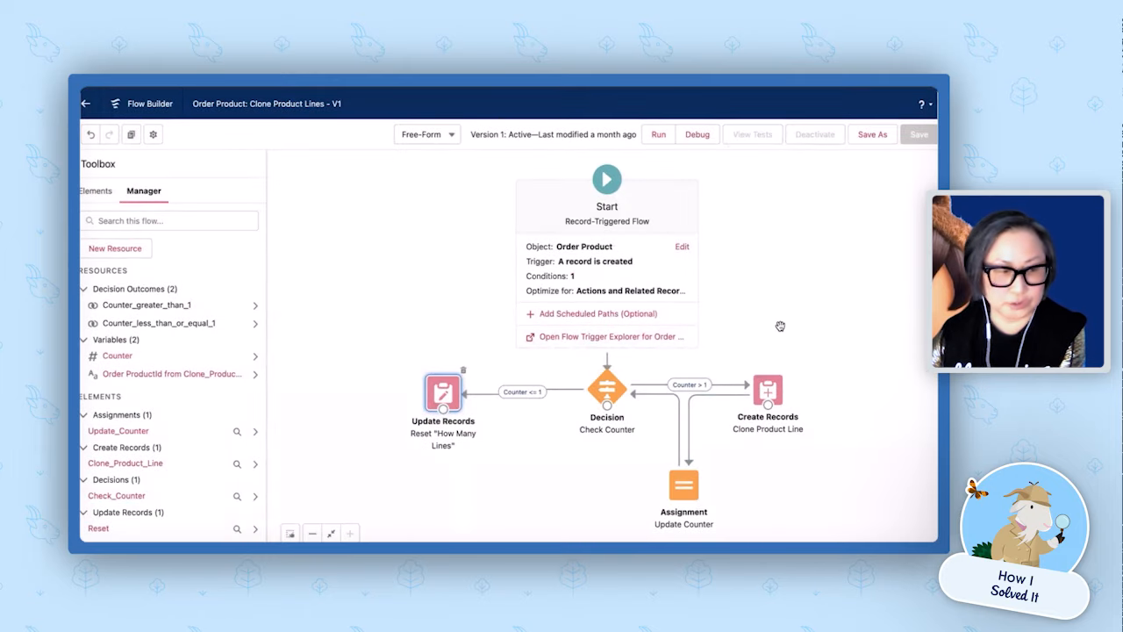
Review the record creation options and all field value mappings in the Clone Product Line element
double_click(769, 392)
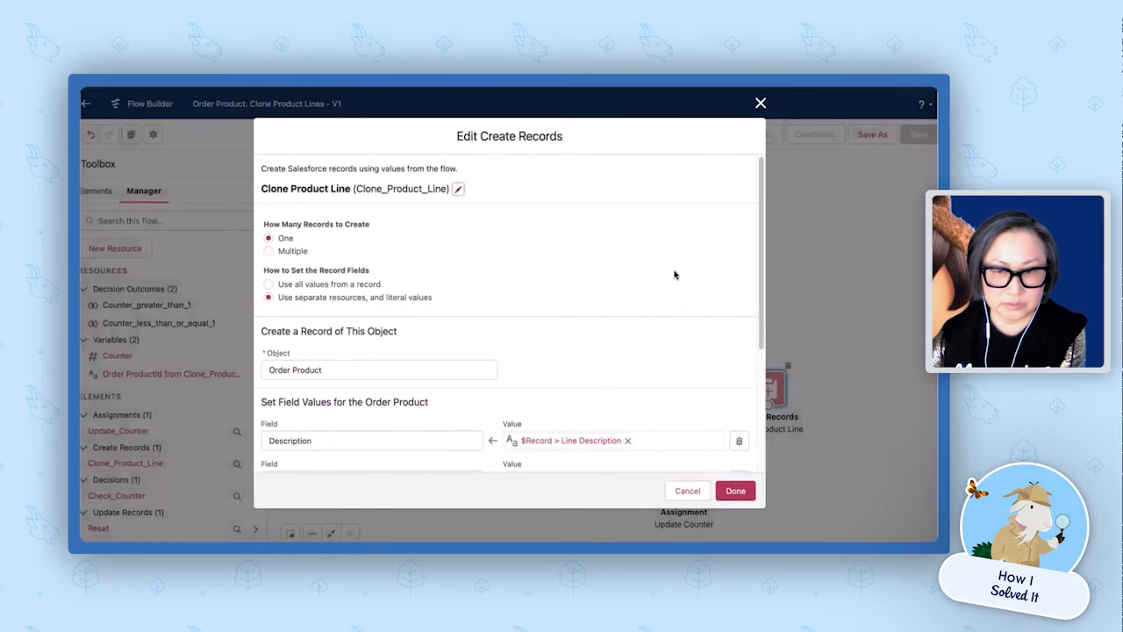
drag(762, 256, 725, 379)
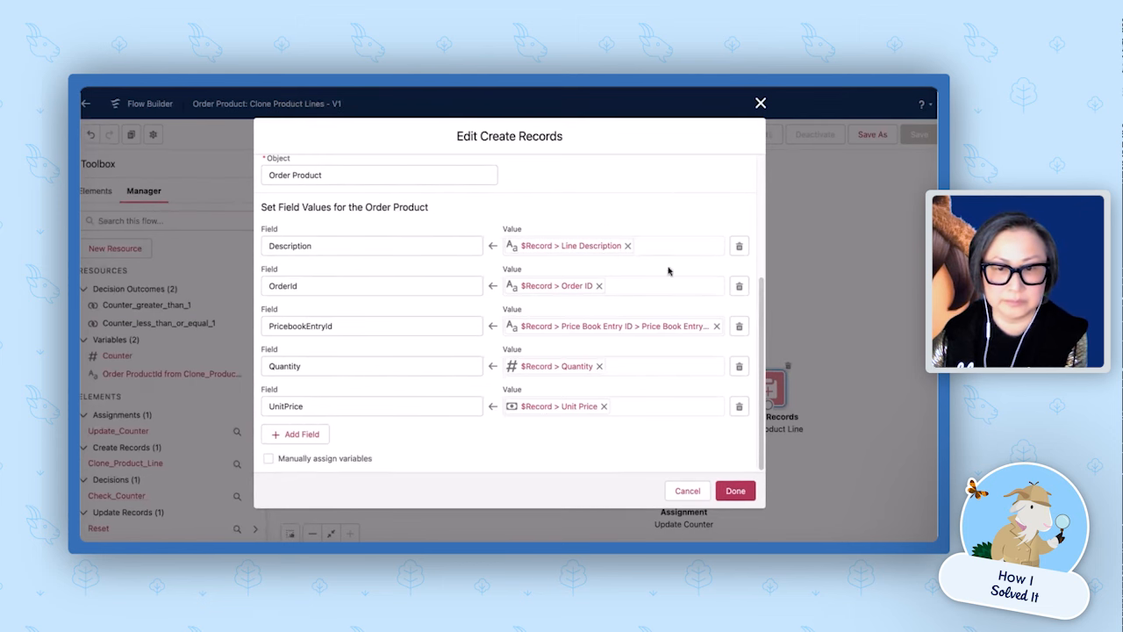
click(736, 491)
Examine the variable, operator and value in the Update Counter assignment
double_click(683, 483)
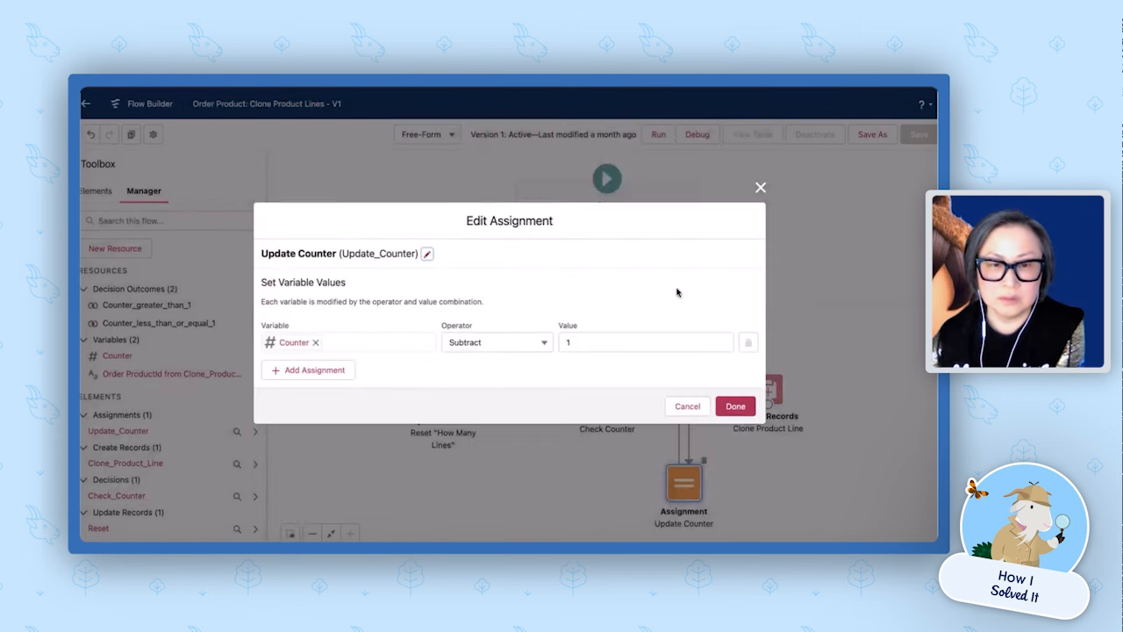